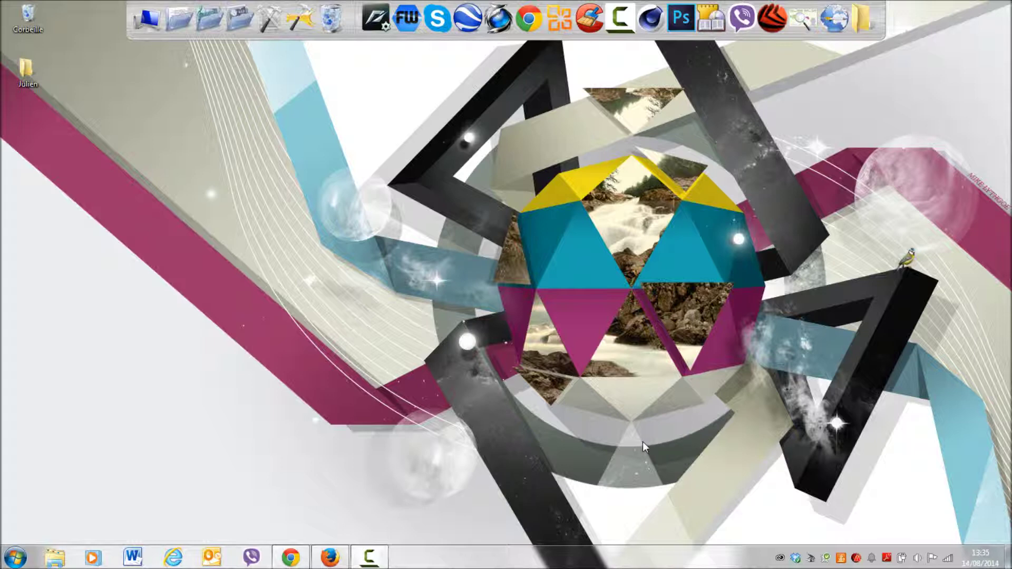
Download the Advanced SystemCare 7 Free installer from the IObit product page in Firefox and save the file
{"action": "left_click", "coordinate": [340, 561]}
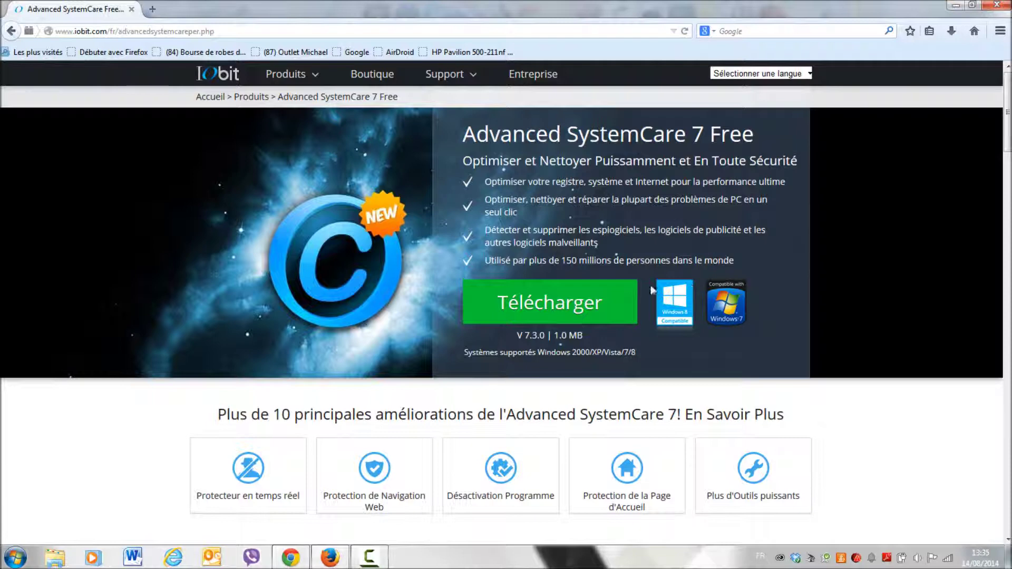
{"action": "left_click", "coordinate": [589, 314]}
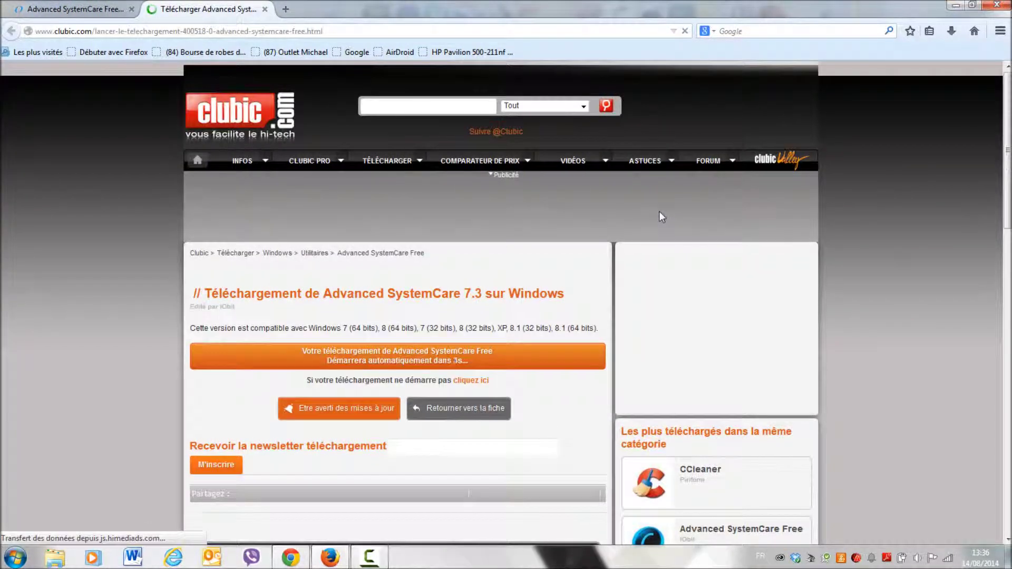
{"action": "scroll", "coordinate": [662, 217], "scroll_direction": "down", "scroll_amount": 5}
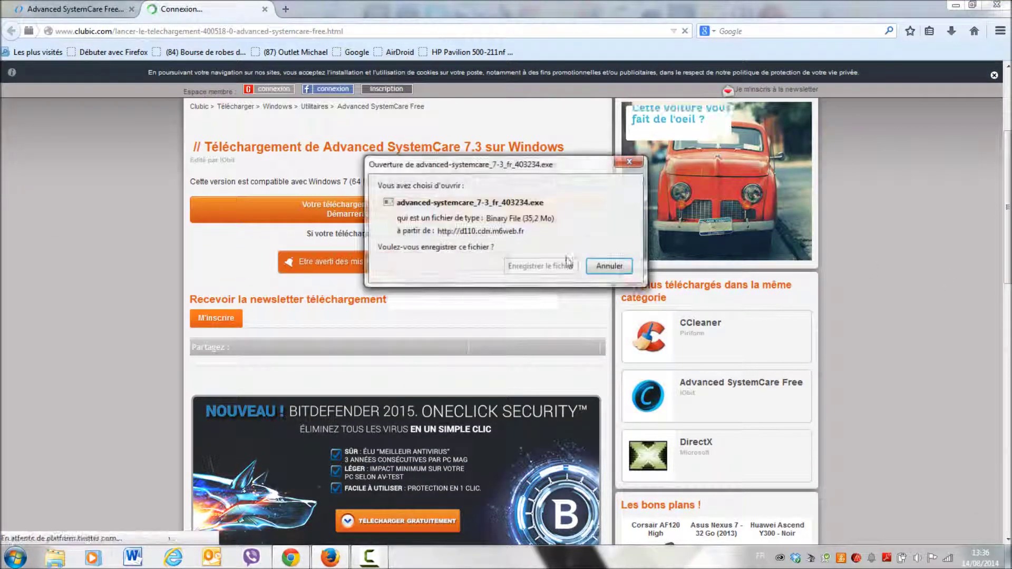
{"action": "left_click", "coordinate": [573, 274]}
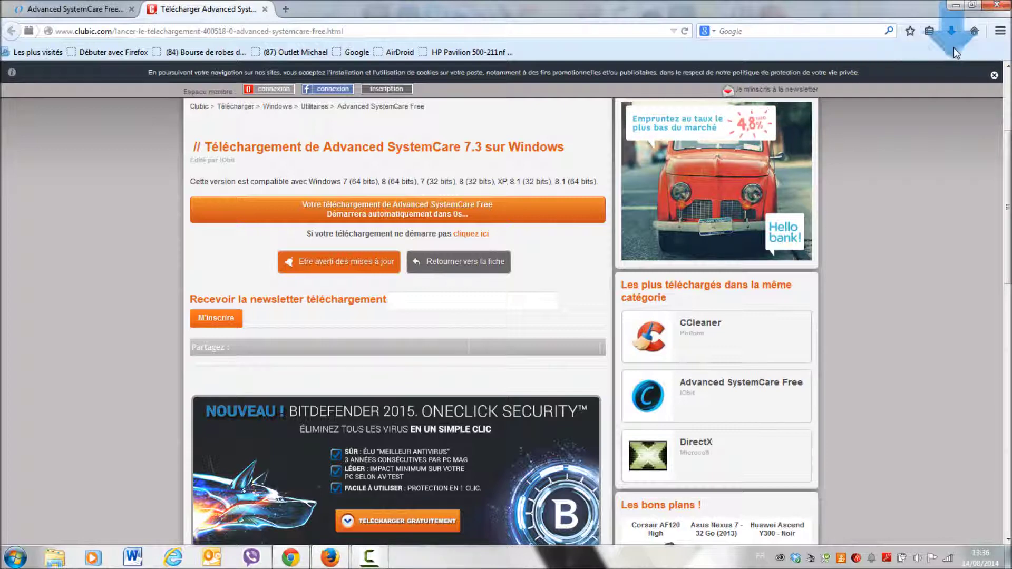
Run the downloaded advanced-systemcare_7-3_fr installer, allowing it past the security warning, and close the Clubic download page
{"action": "left_click", "coordinate": [953, 33]}
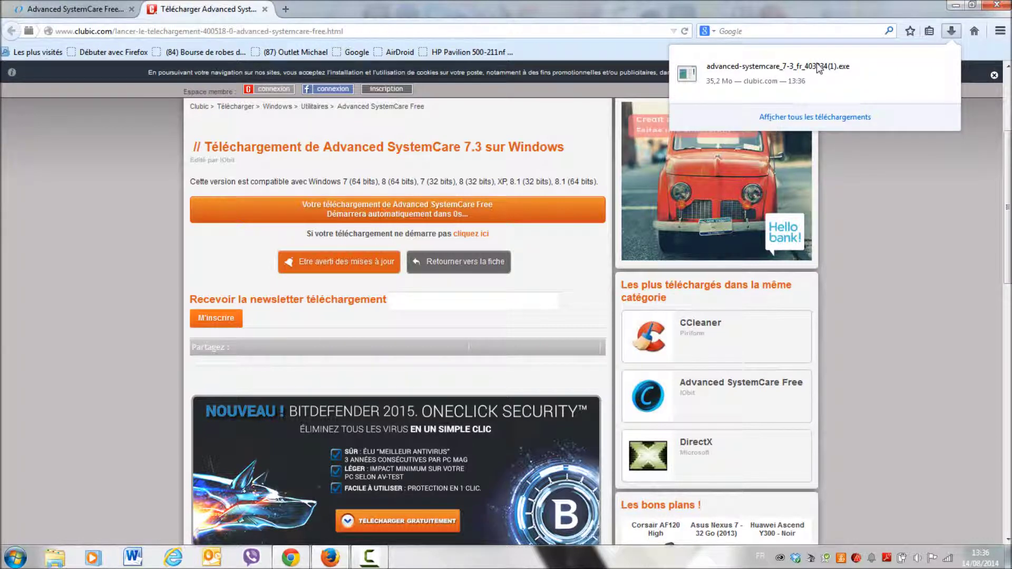
{"action": "left_click", "coordinate": [727, 83]}
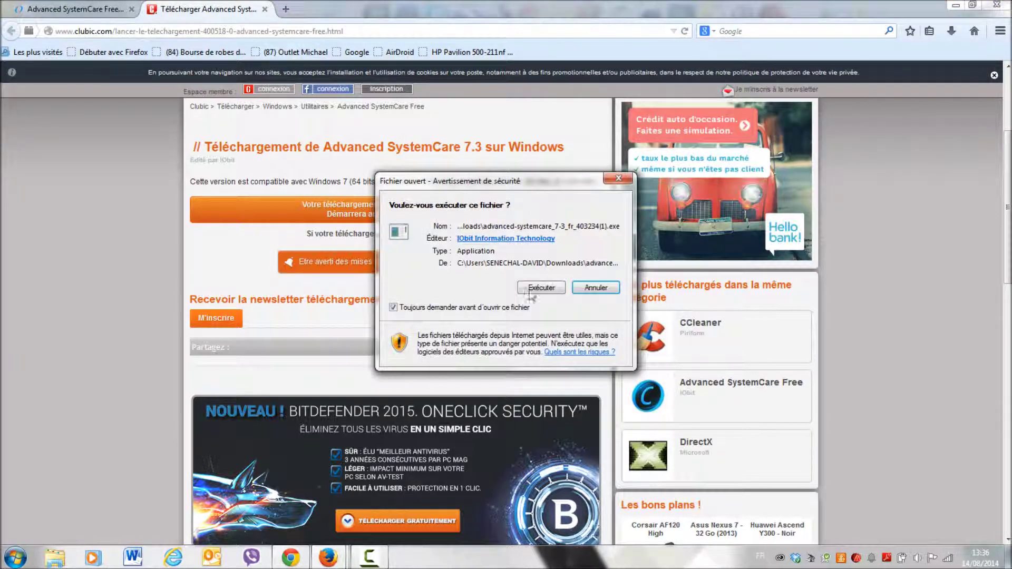
{"action": "left_click", "coordinate": [531, 289]}
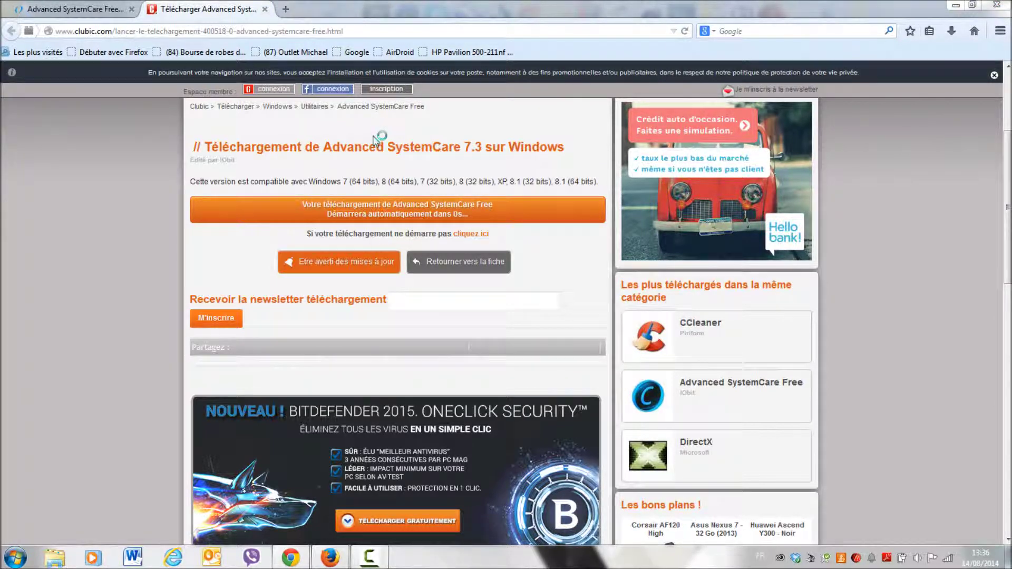
{"action": "left_click", "coordinate": [264, 10]}
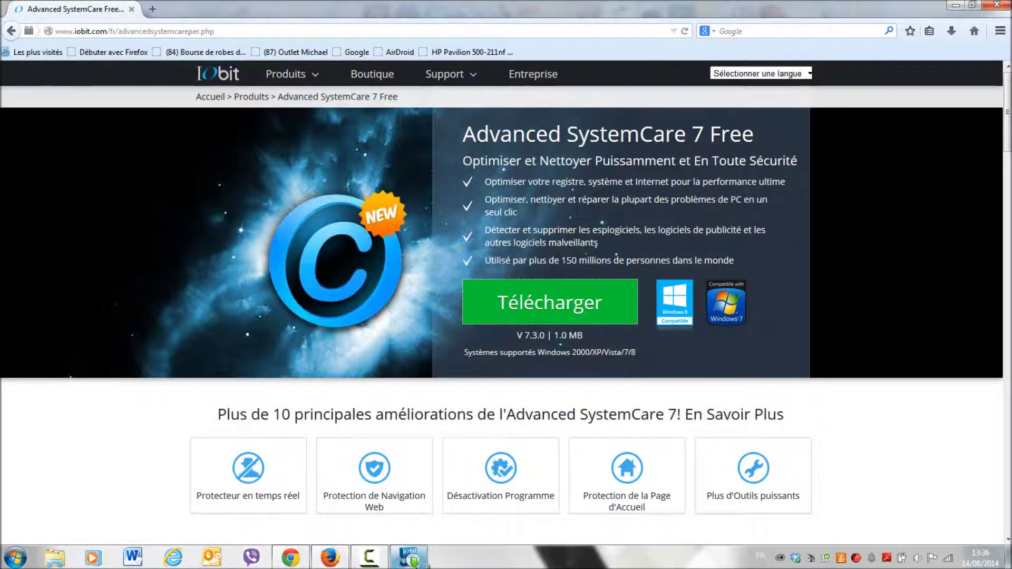
{"action": "right_click", "coordinate": [408, 557]}
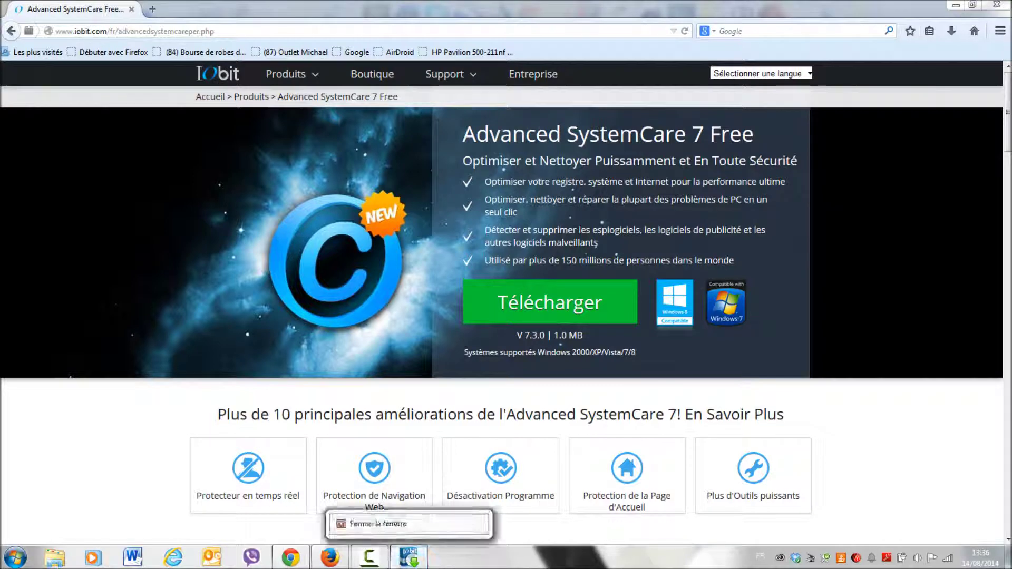
{"action": "left_click", "coordinate": [406, 529]}
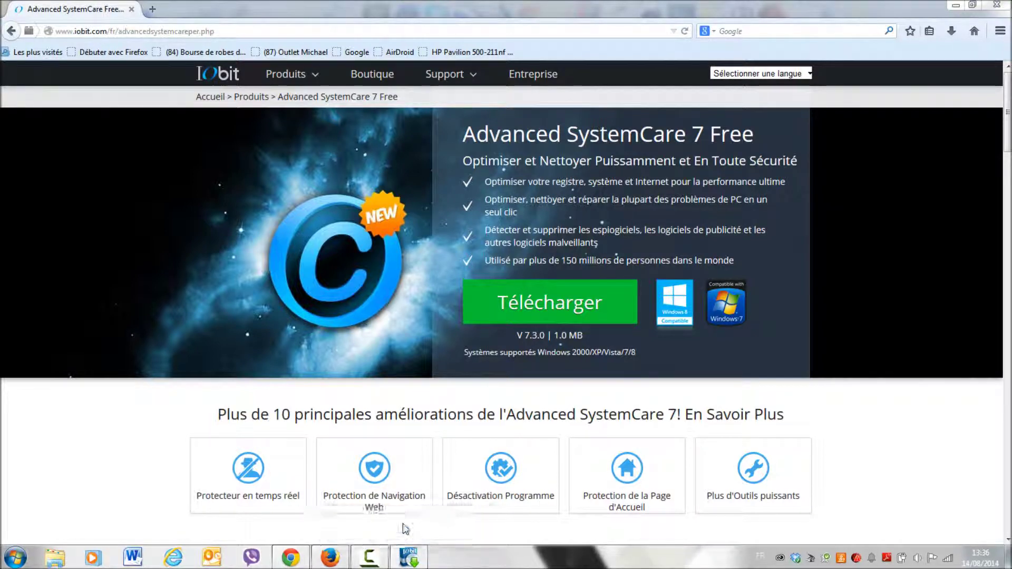
{"action": "right_click", "coordinate": [409, 555]}
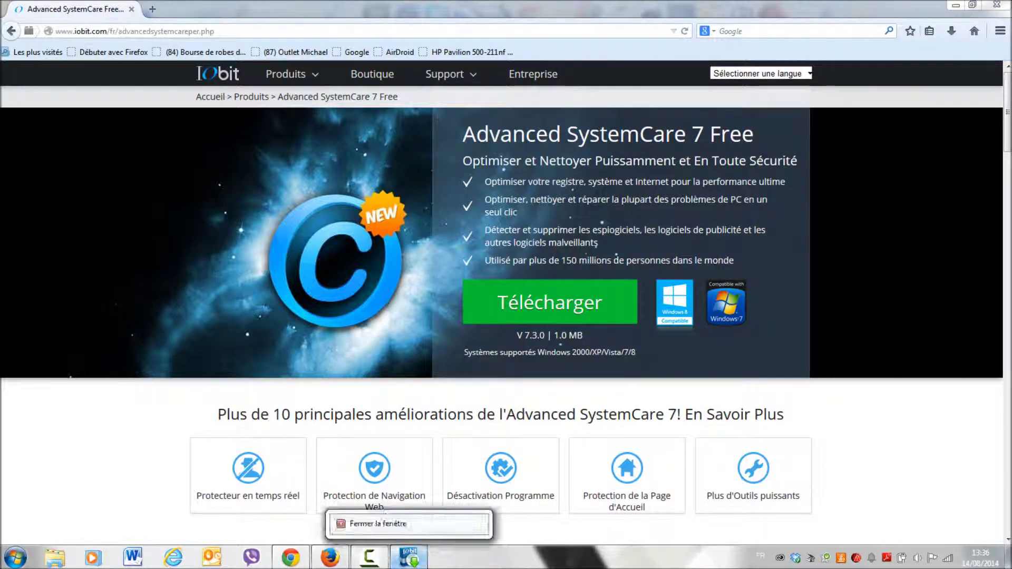
{"action": "left_click", "coordinate": [405, 527]}
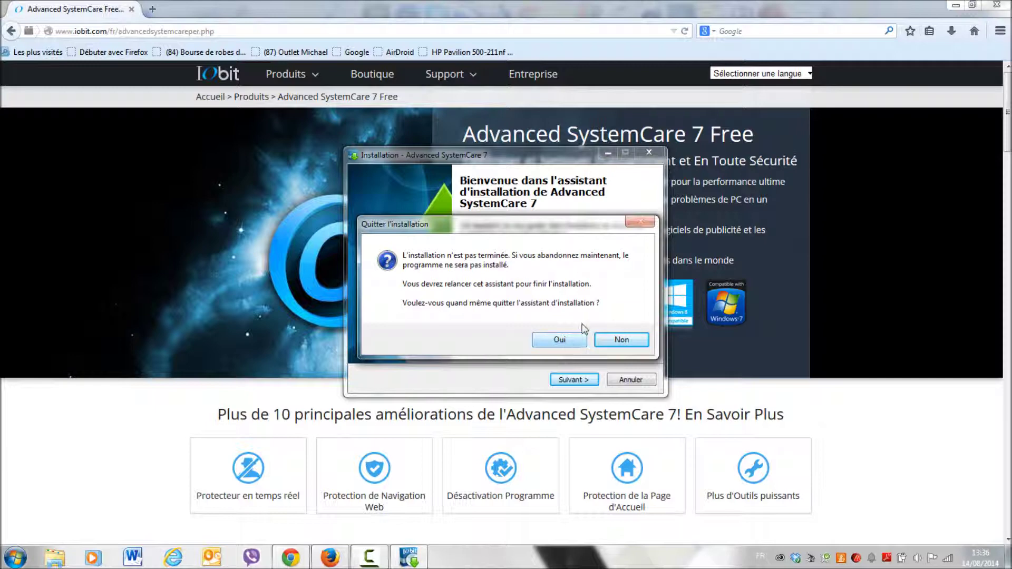
{"action": "left_click", "coordinate": [619, 340]}
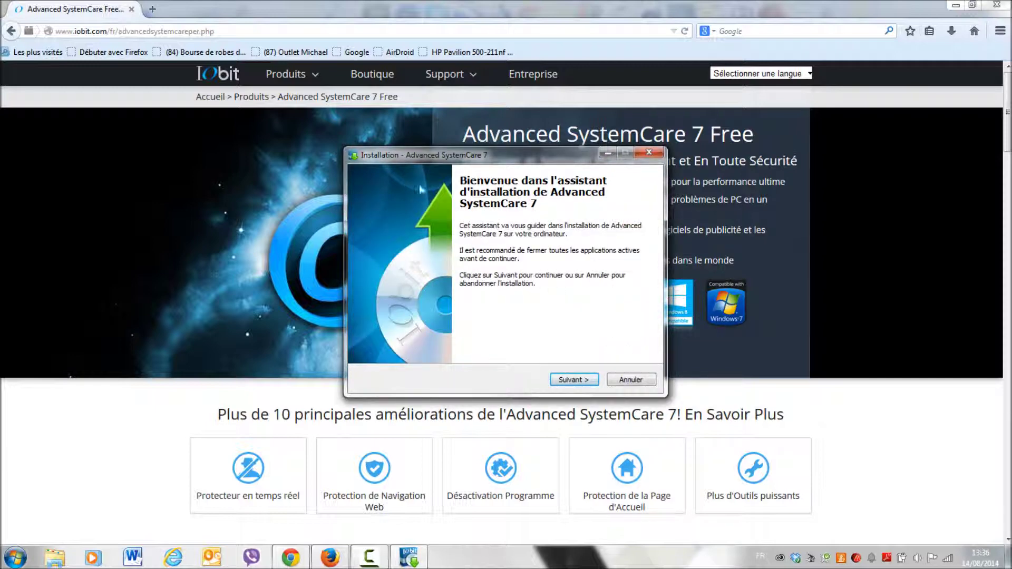
{"action": "left_click", "coordinate": [951, 30]}
{"action": "left_click", "coordinate": [952, 30]}
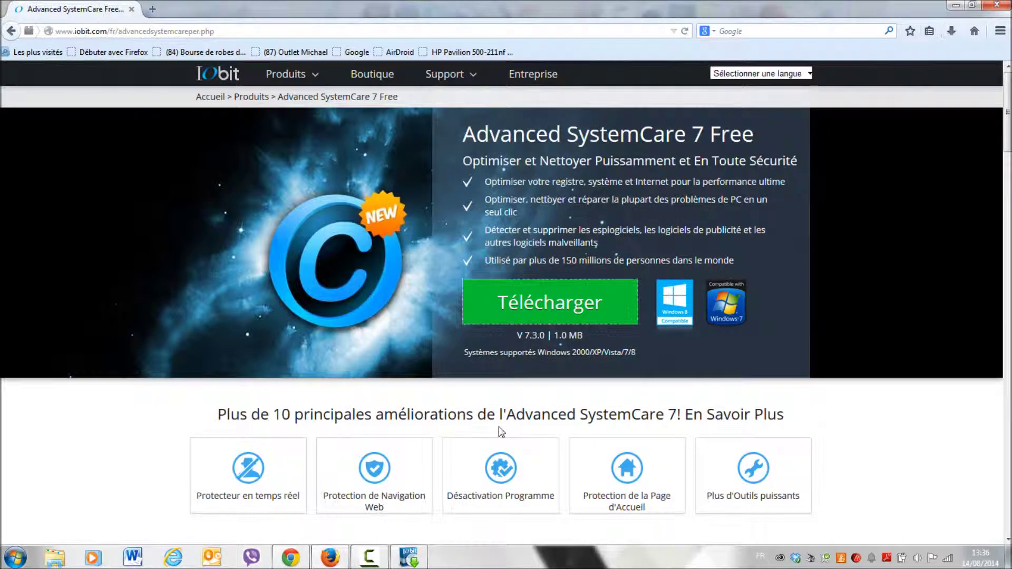
Bring up the Advanced SystemCare 7 setup wizard and accept its licence agreement
{"action": "left_click", "coordinate": [408, 559]}
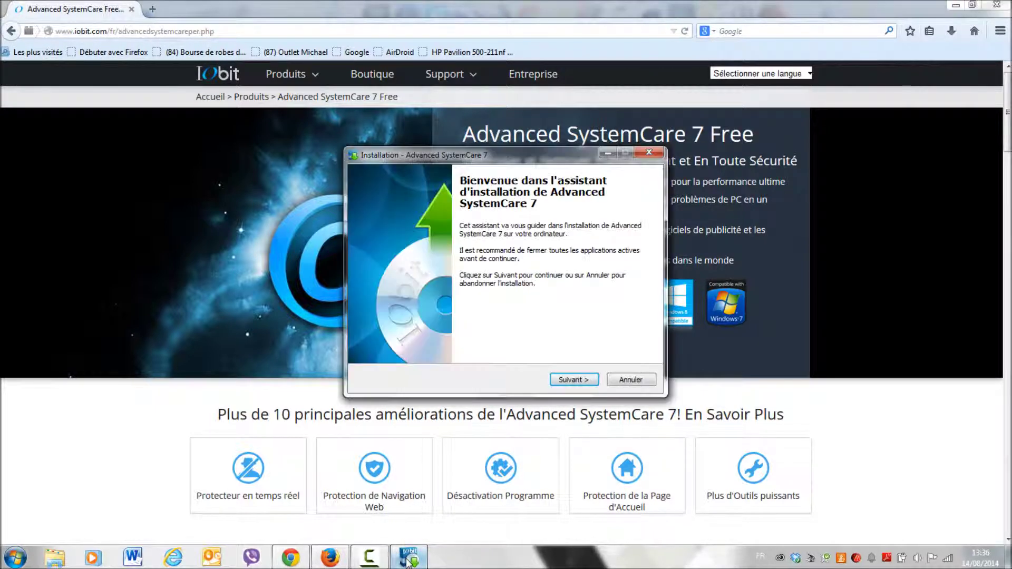
{"action": "left_click", "coordinate": [574, 379]}
{"action": "left_click", "coordinate": [581, 380]}
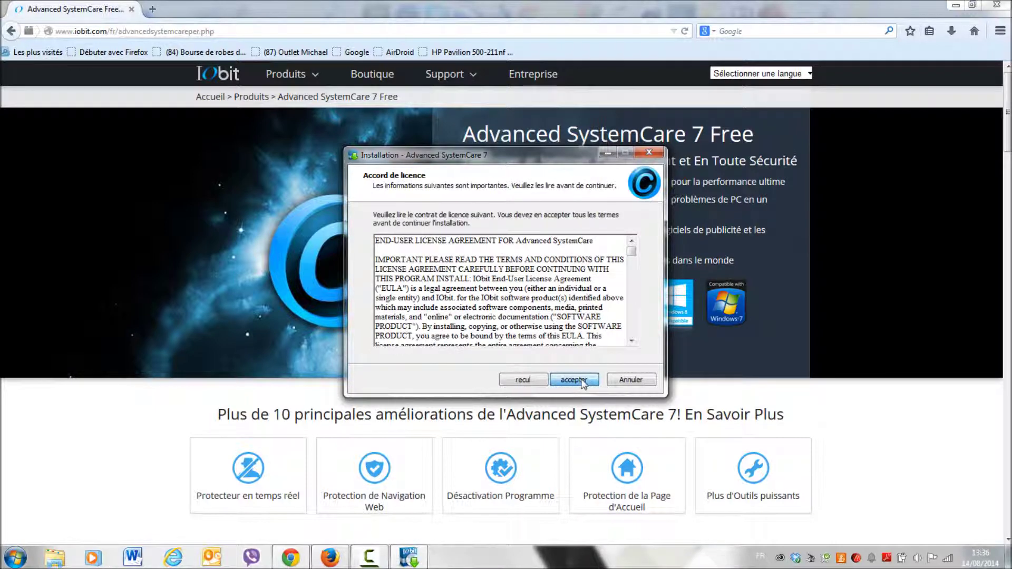
{"action": "left_click", "coordinate": [582, 380]}
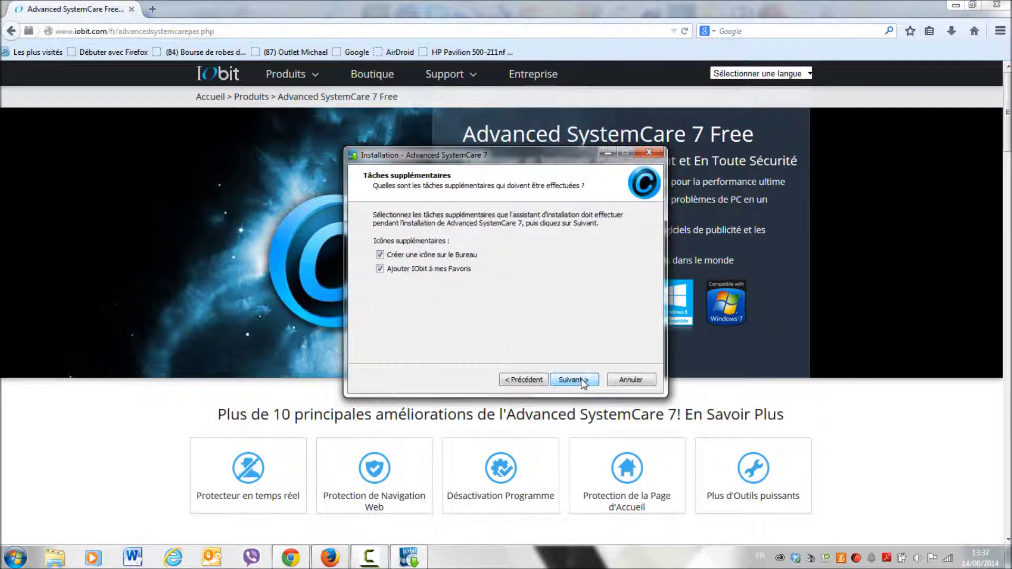
Install Advanced SystemCare 7 without adding IObit to the favourites, finish the wizard and close the product web page
{"action": "left_click", "coordinate": [379, 269]}
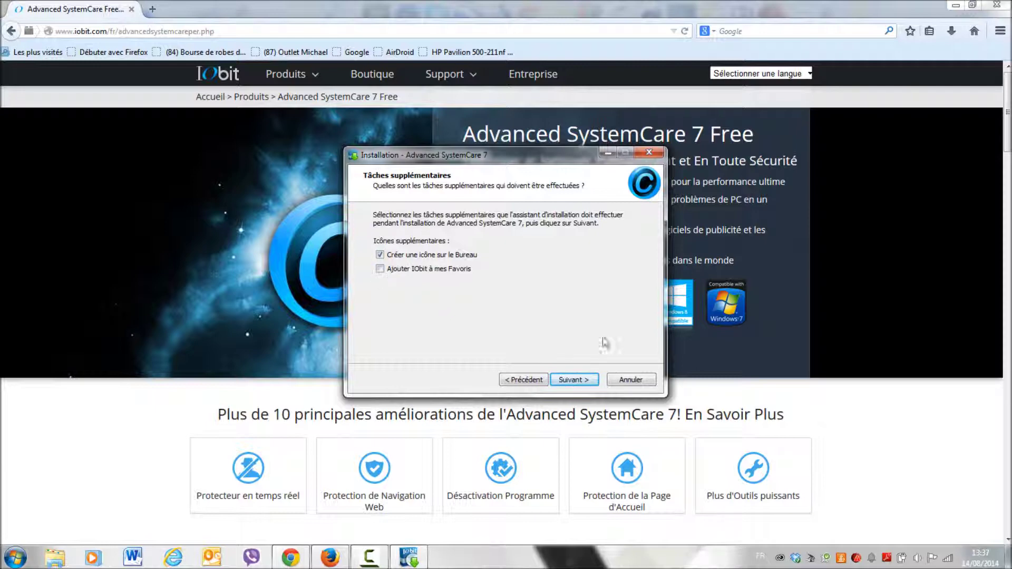
{"action": "left_click", "coordinate": [577, 383]}
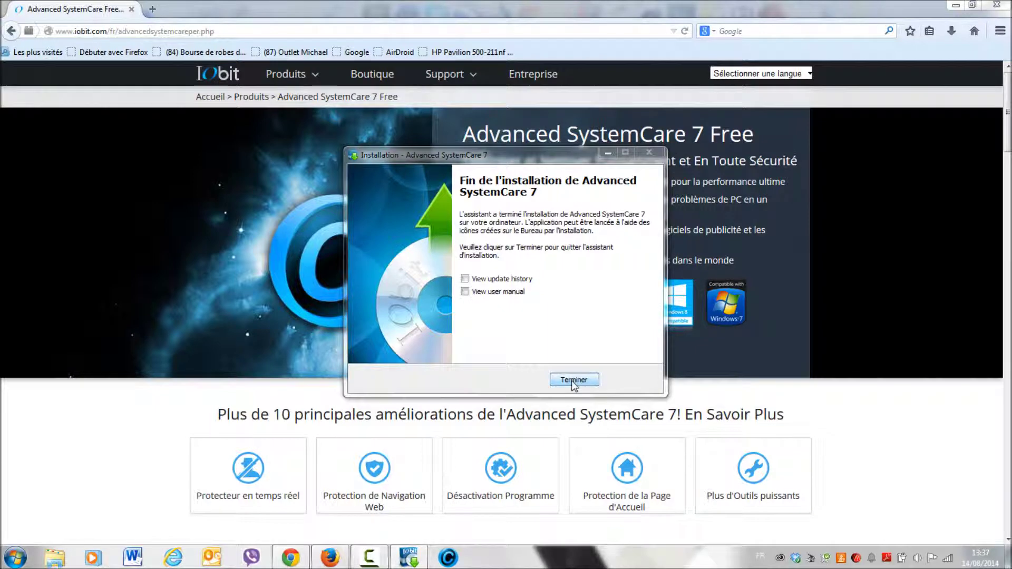
{"action": "left_click", "coordinate": [574, 381]}
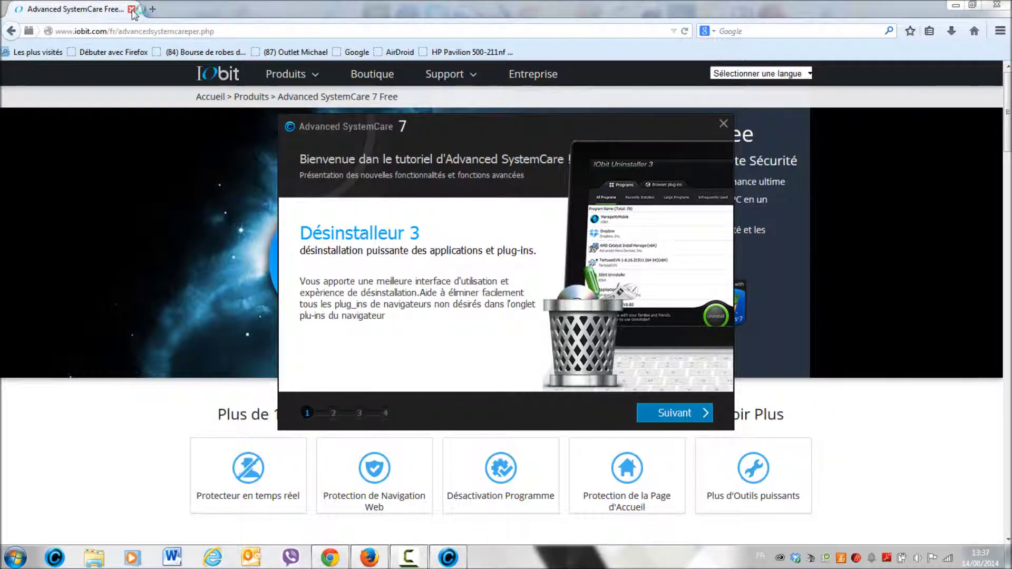
{"action": "left_click", "coordinate": [132, 9]}
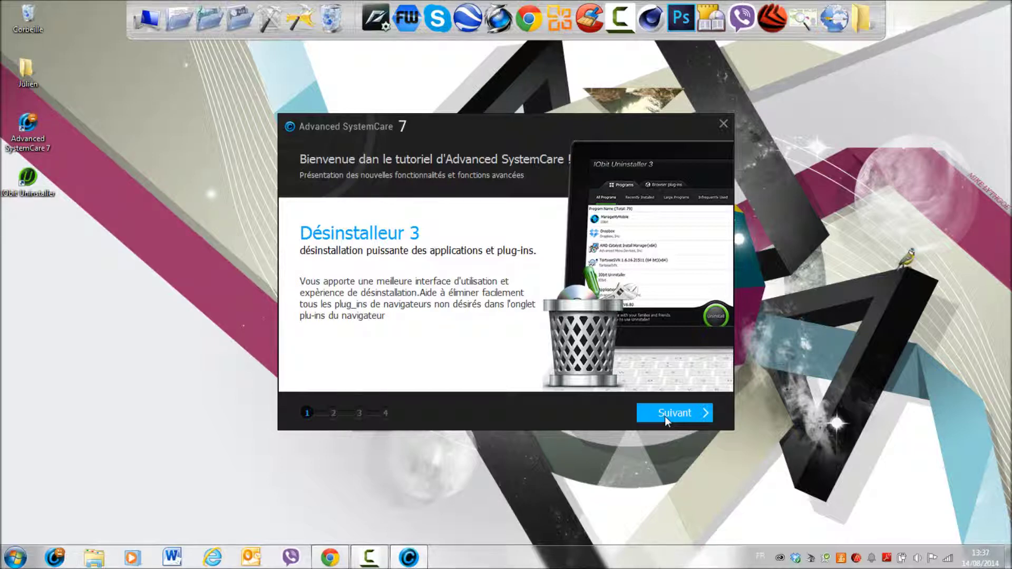
Go through the welcome tutorial and start the program with the Classic skin and Français as the language
{"action": "left_click", "coordinate": [665, 416]}
{"action": "left_click", "coordinate": [665, 416]}
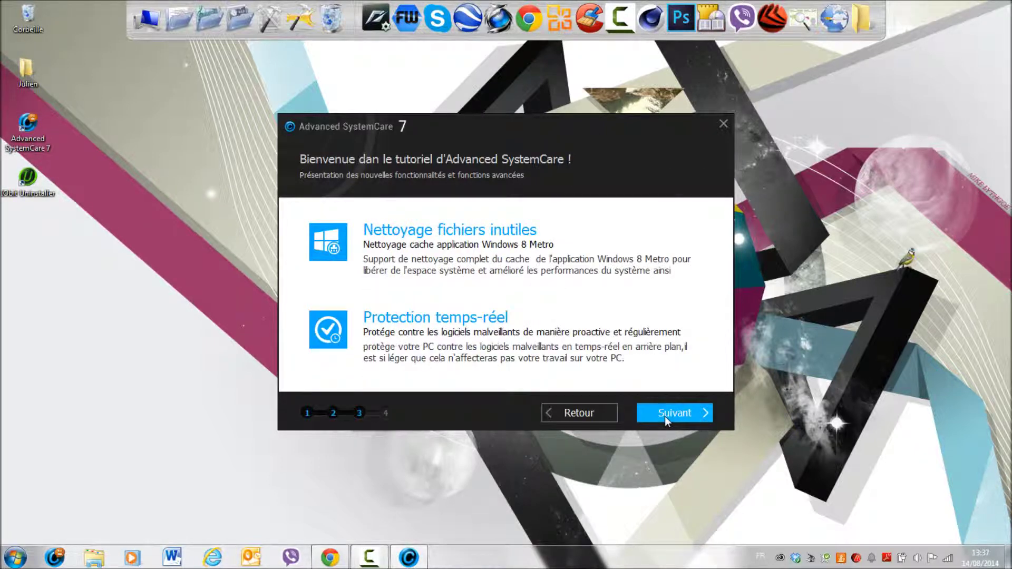
{"action": "left_click", "coordinate": [697, 417]}
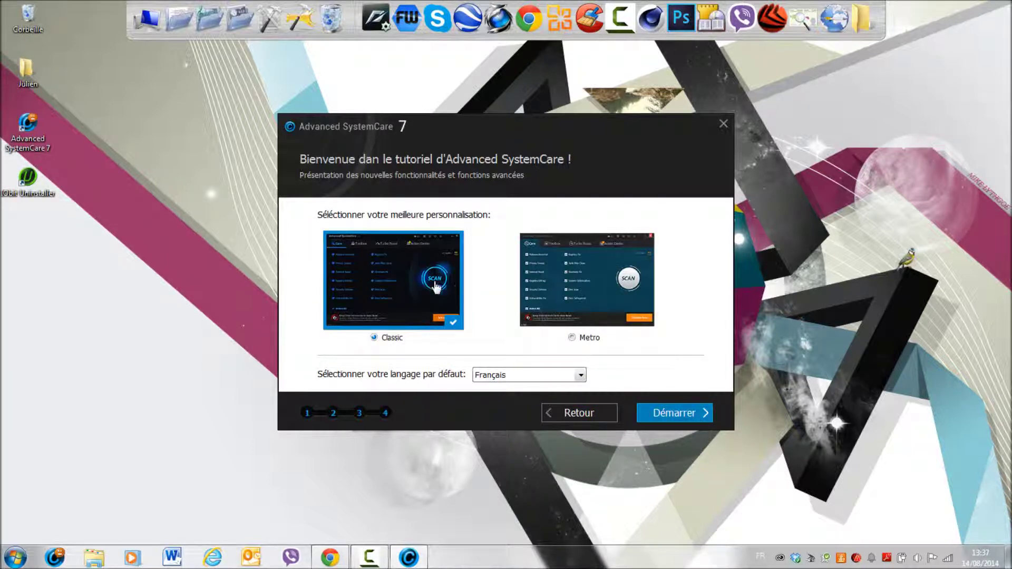
{"action": "left_click", "coordinate": [578, 337]}
{"action": "left_click", "coordinate": [377, 337]}
{"action": "left_click", "coordinate": [685, 426]}
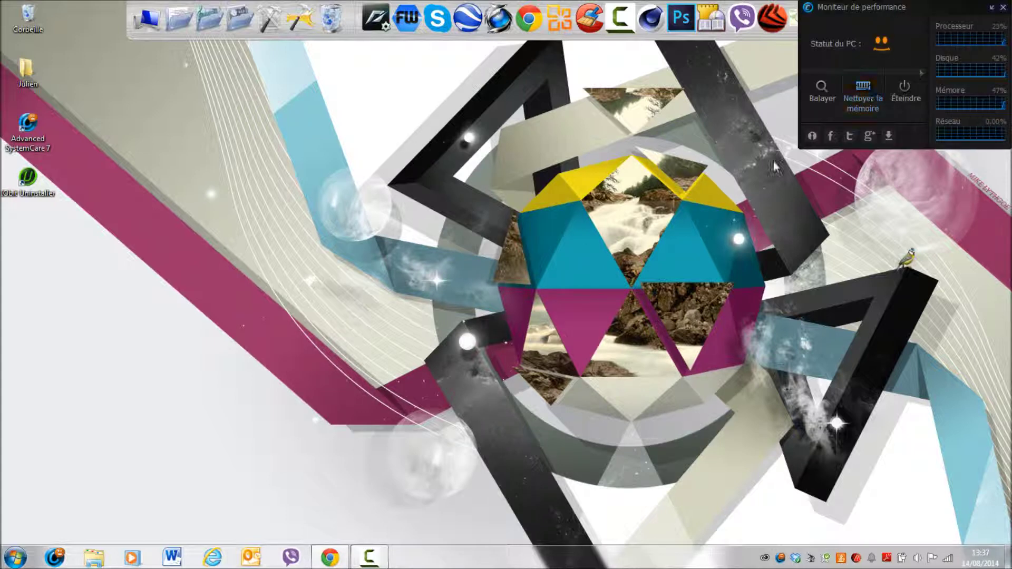
Open the Advanced SystemCare main window from the performance monitor's PC status, and close the performance monitor
{"action": "mouse_move", "coordinate": [882, 50]}
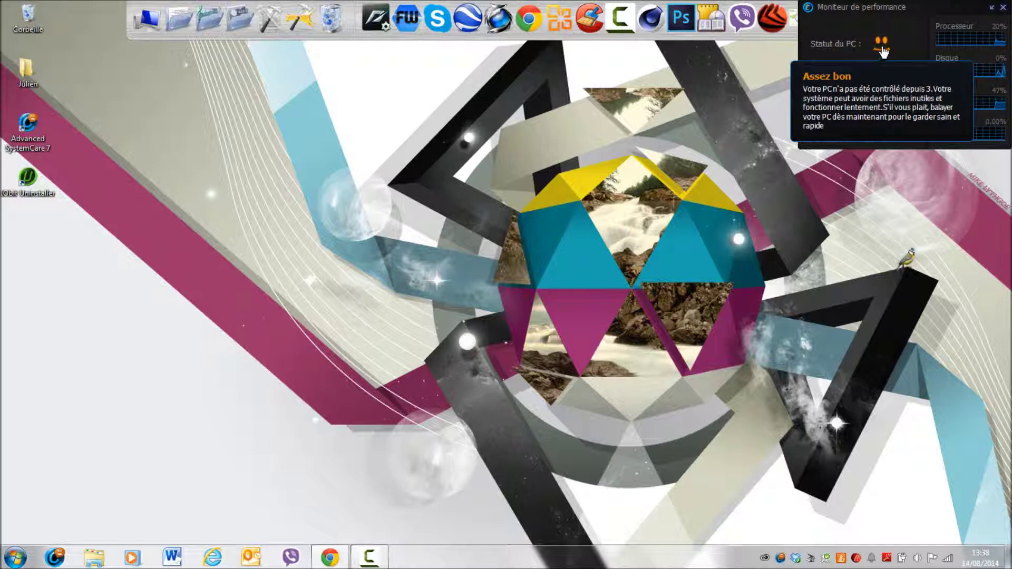
{"action": "left_click", "coordinate": [882, 50]}
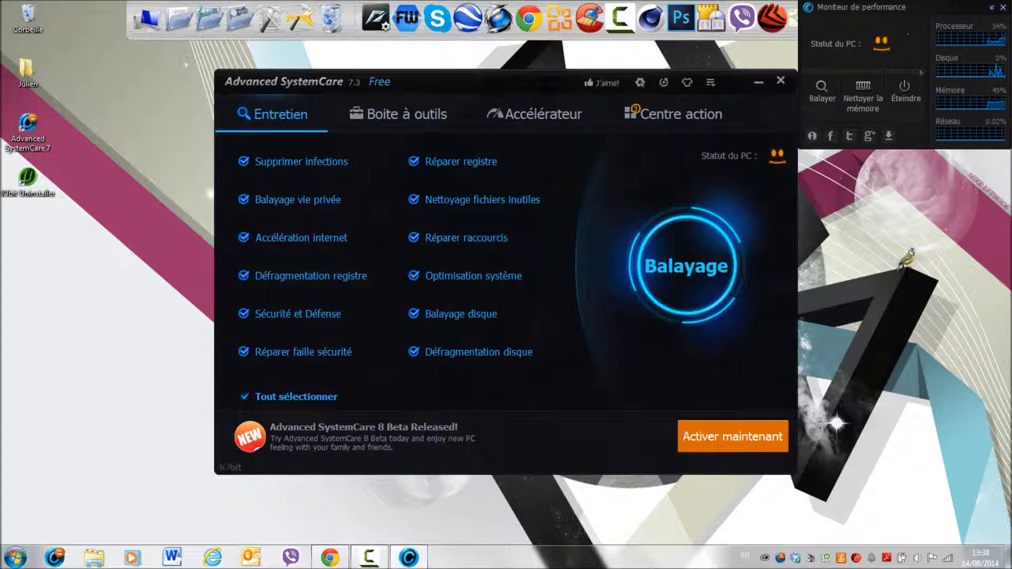
{"action": "left_click", "coordinate": [1003, 7]}
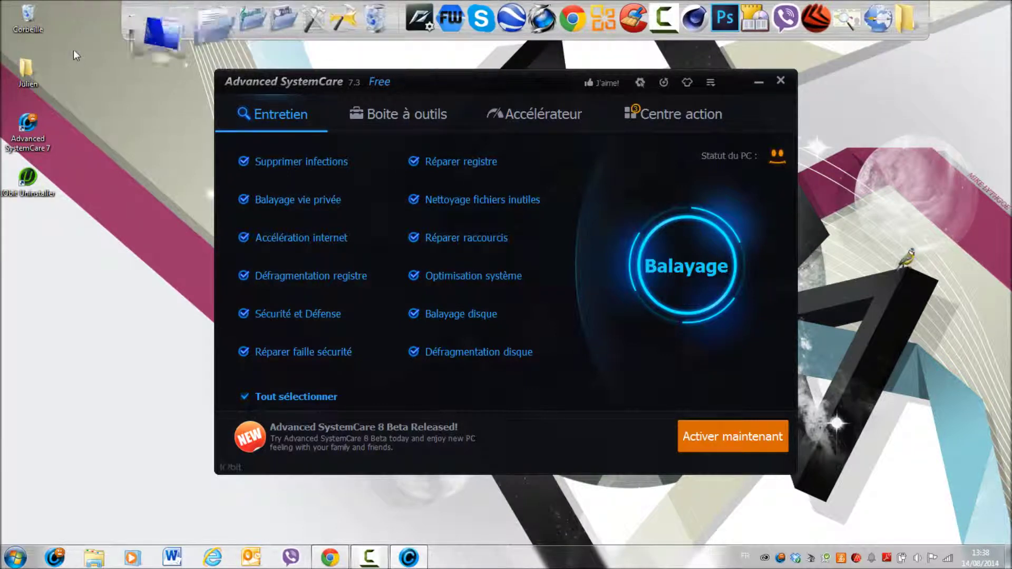
Add the IObit Uninstaller and Advanced SystemCare 7 shortcuts to the dock, and move their desktop shortcuts to the recycle bin
{"action": "left_click_drag", "start_coordinate": [652, 18], "coordinate": [606, 17]}
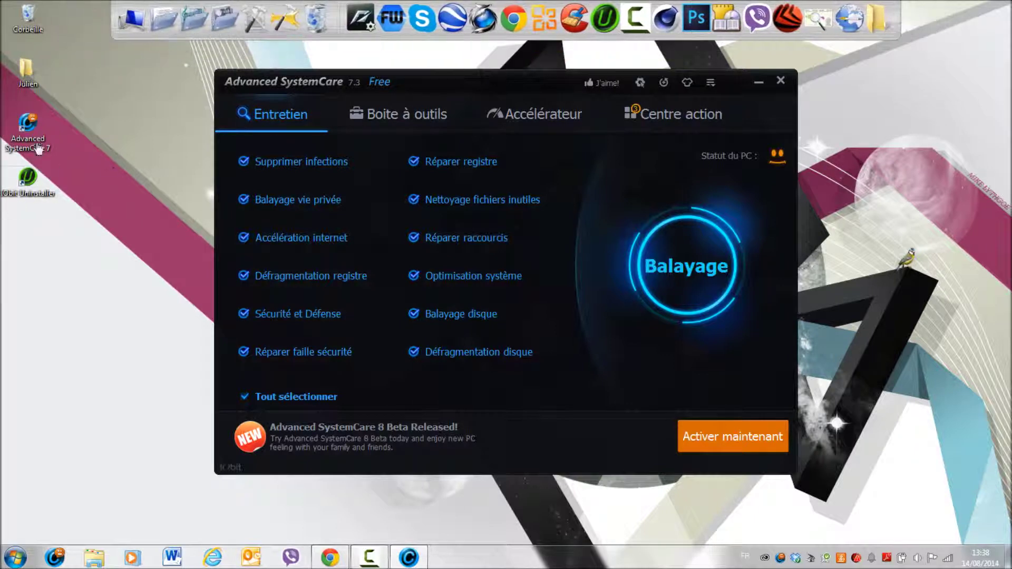
{"action": "left_click_drag", "start_coordinate": [28, 125], "coordinate": [588, 14]}
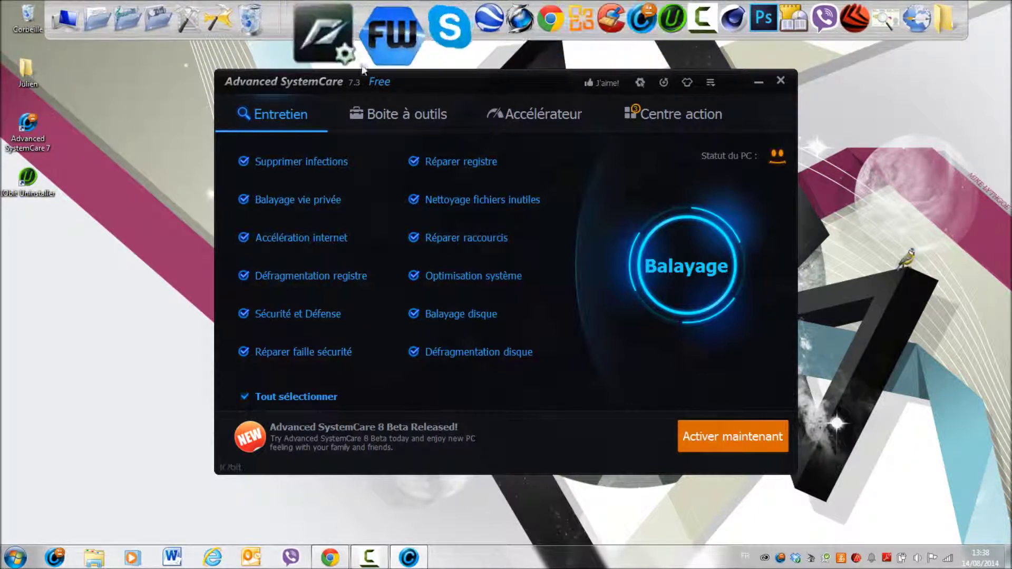
{"action": "left_click_drag", "start_coordinate": [70, 200], "coordinate": [28, 19]}
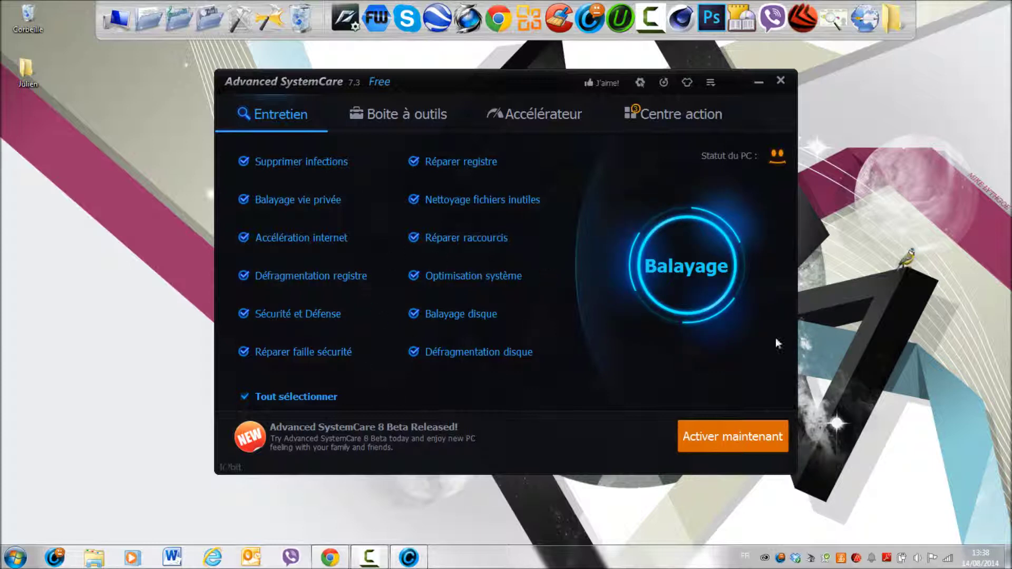
Start a full maintenance scan with automatic repair and PC shutdown after repair enabled, and stop the scan
{"action": "left_click", "coordinate": [707, 261]}
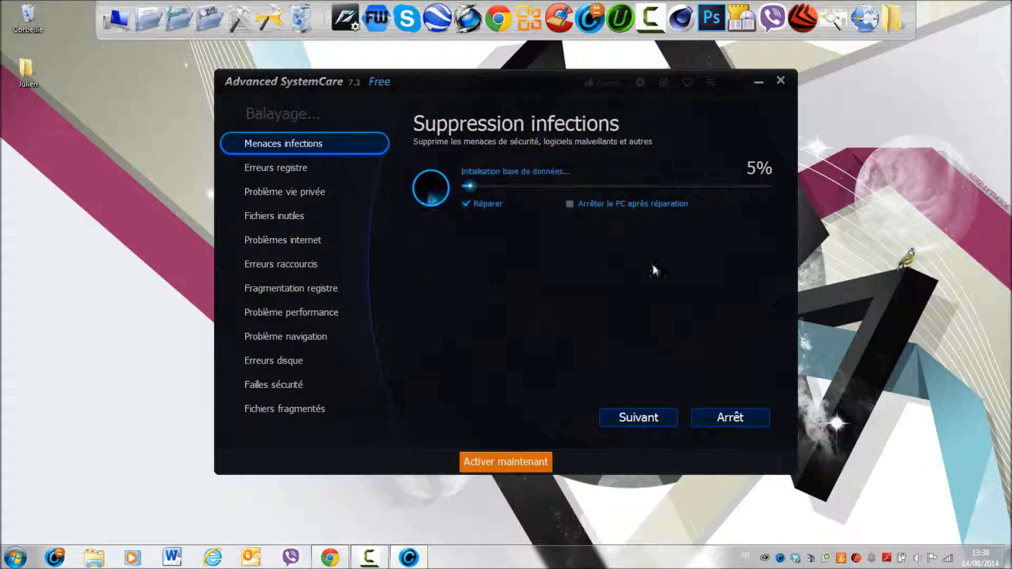
{"action": "left_click", "coordinate": [467, 204]}
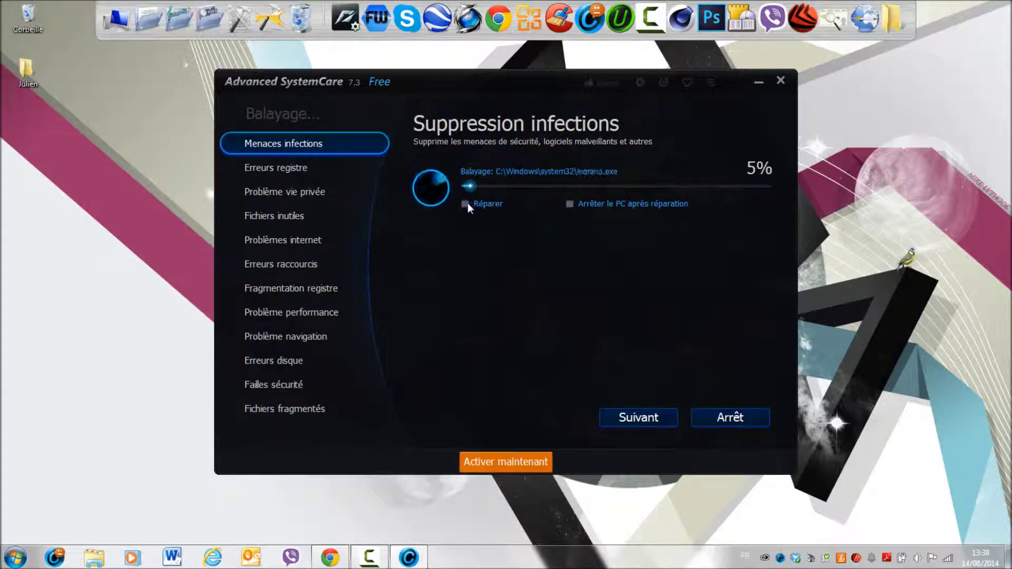
{"action": "left_click", "coordinate": [466, 204]}
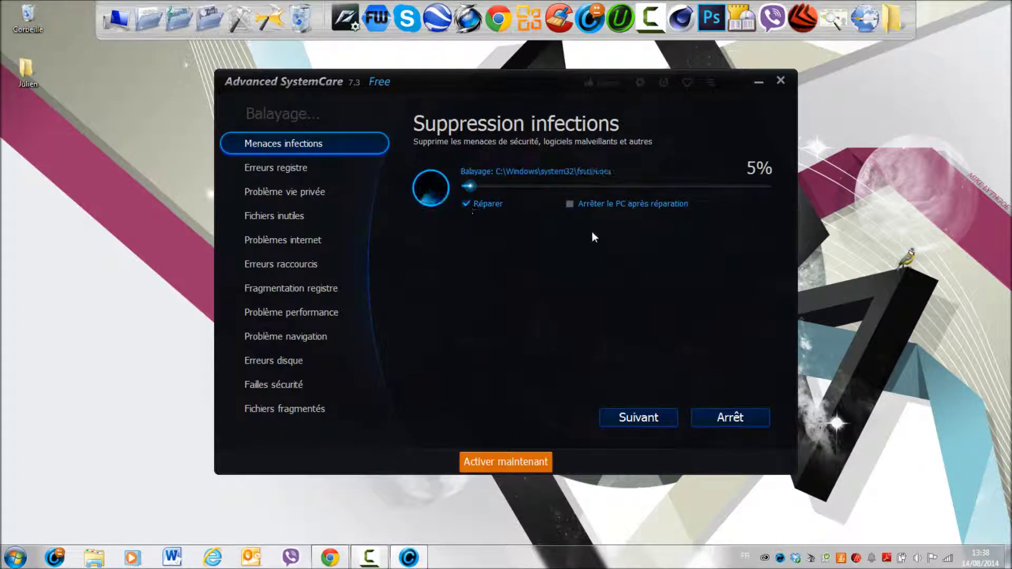
{"action": "left_click", "coordinate": [570, 204]}
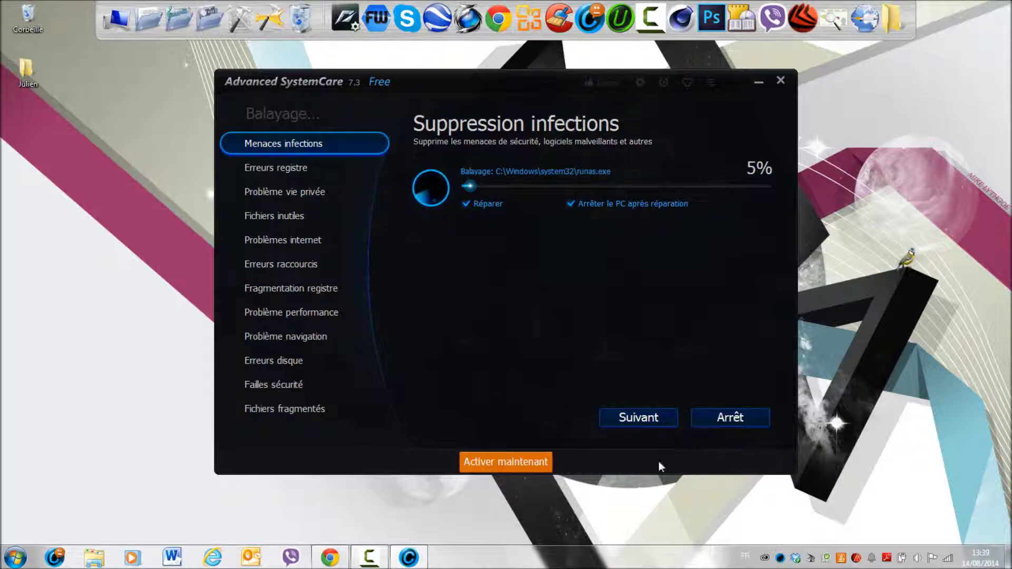
{"action": "left_click", "coordinate": [716, 419]}
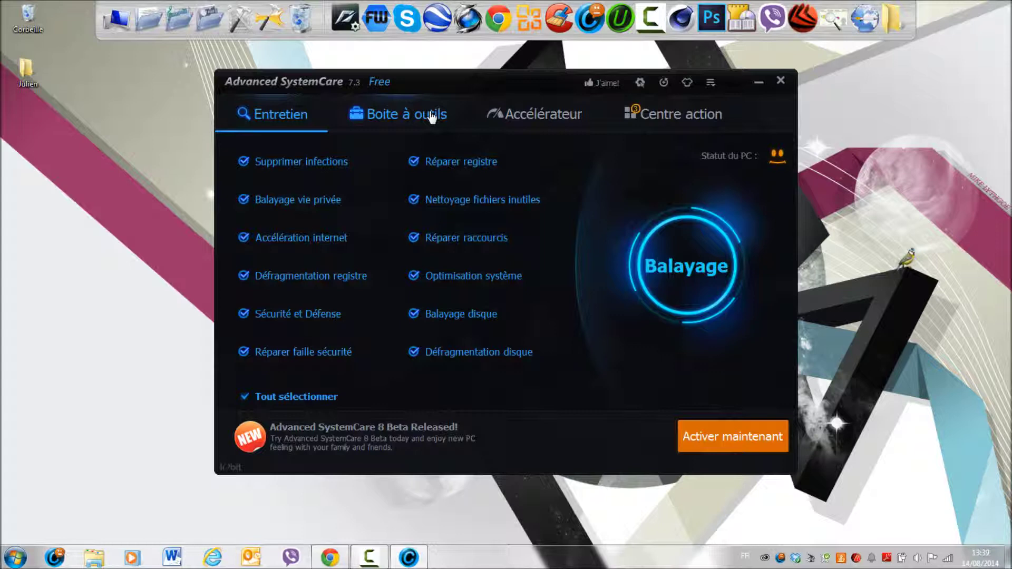
Look through the maintenance, security, optimisation, control, repair and advanced utilities in the Boite à outils, repositioning the window slightly
{"action": "left_click", "coordinate": [431, 116]}
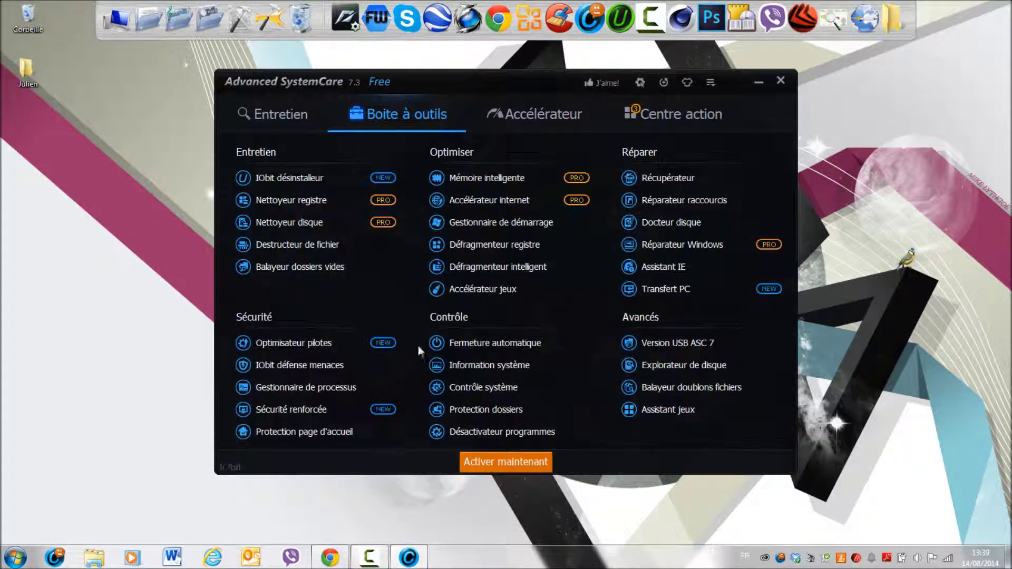
{"action": "left_click", "coordinate": [463, 343]}
{"action": "left_click", "coordinate": [584, 343]}
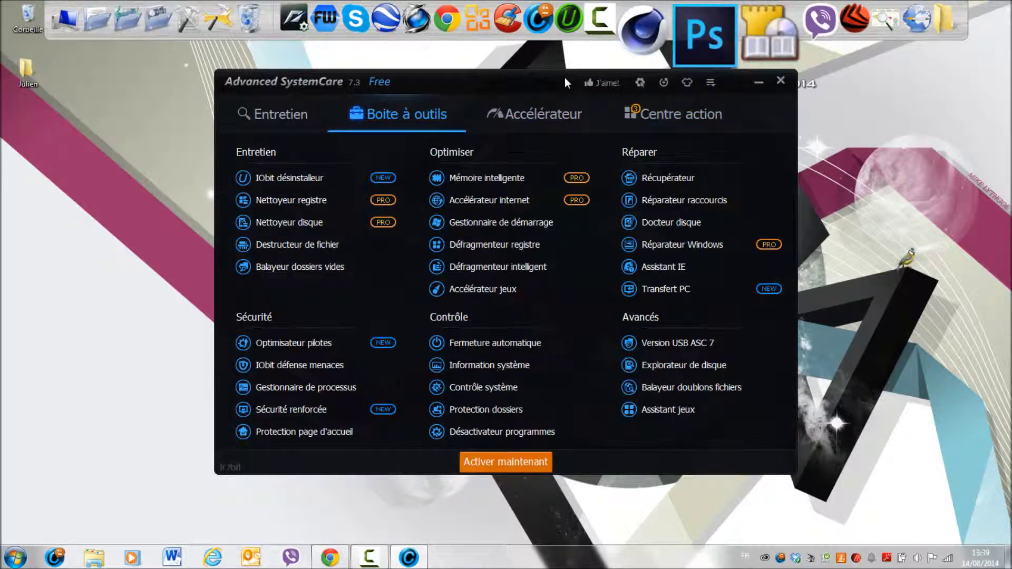
{"action": "left_click_drag", "start_coordinate": [564, 77], "coordinate": [567, 96]}
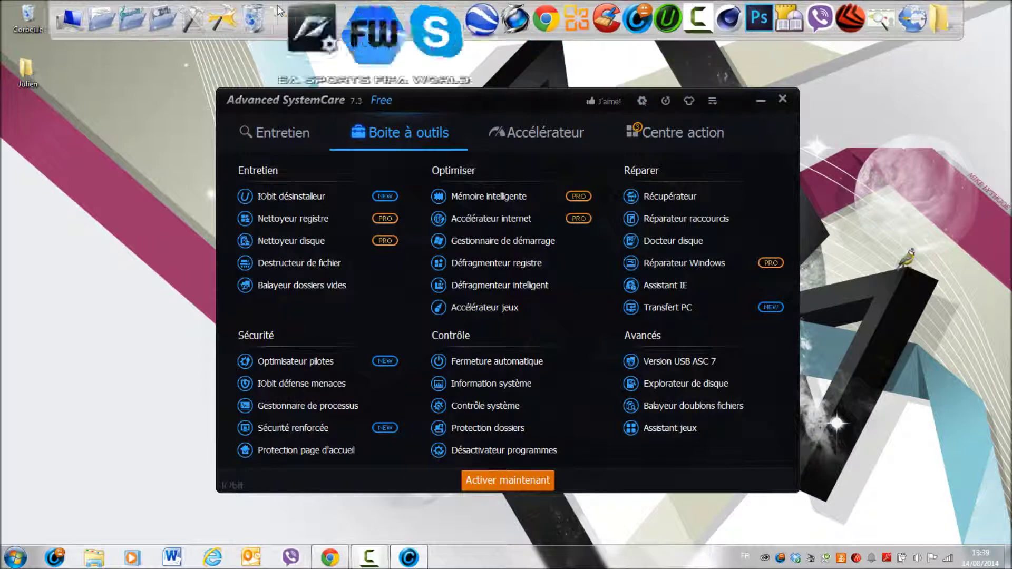
{"action": "left_click_drag", "start_coordinate": [470, 97], "coordinate": [471, 78]}
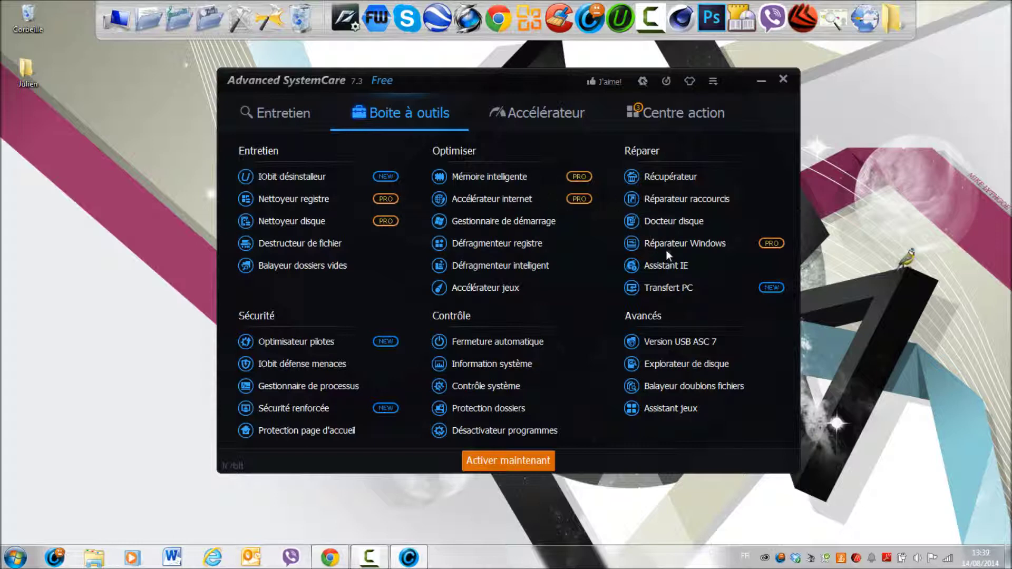
Turn off the active Mode jeu acceleration in the Accélérateur and start configuring it
{"action": "left_click", "coordinate": [517, 116]}
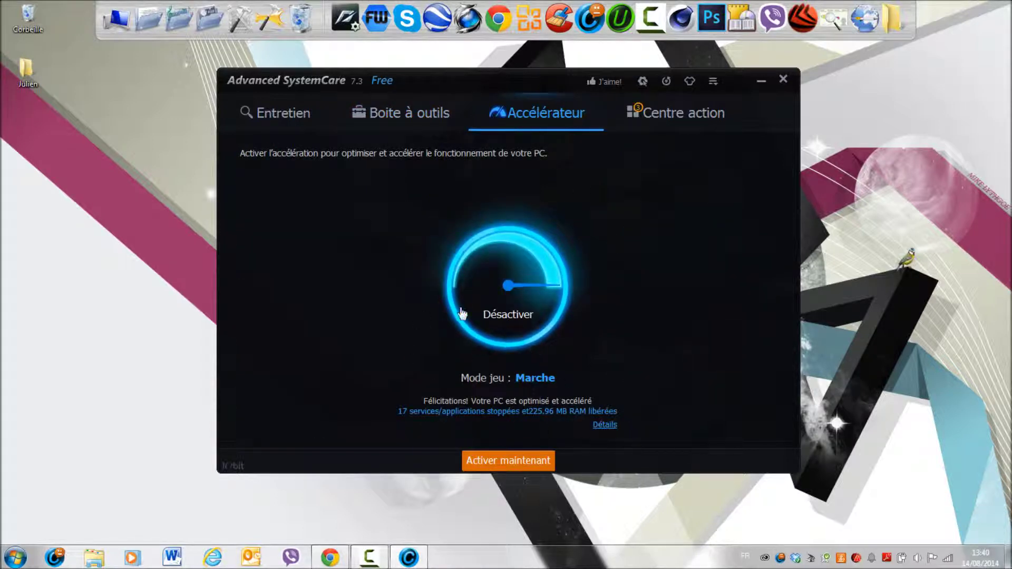
{"action": "left_click", "coordinate": [485, 287]}
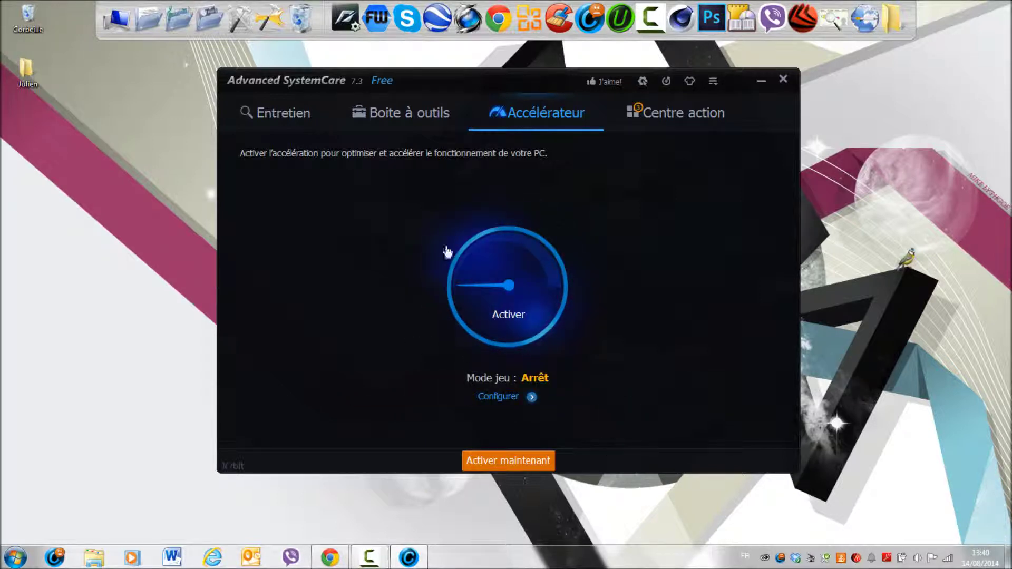
{"action": "left_click", "coordinate": [533, 399]}
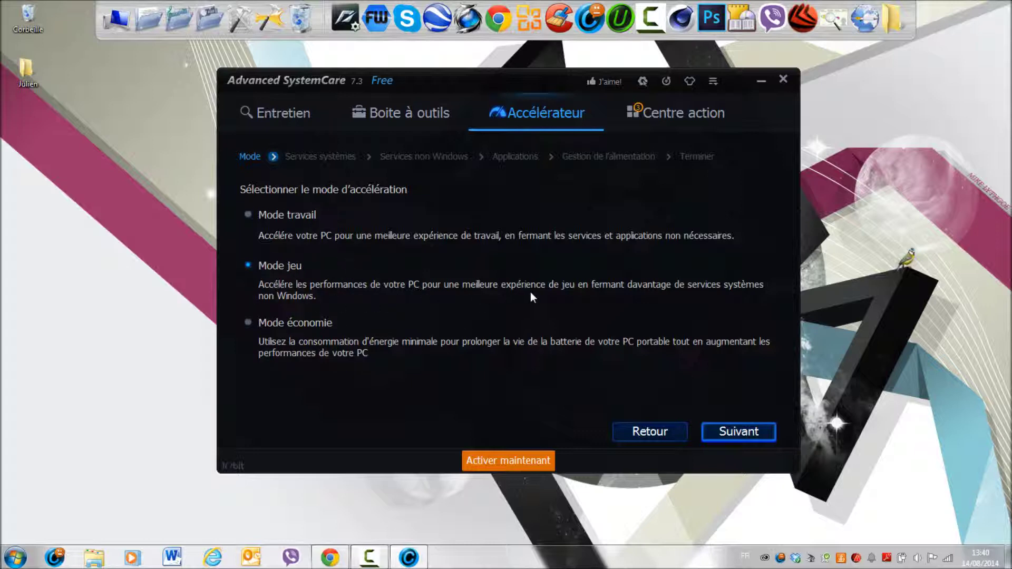
Keep Mode jeu as the acceleration mode, and accept the preselected system services and non-Windows services to disable
{"action": "left_click", "coordinate": [728, 440]}
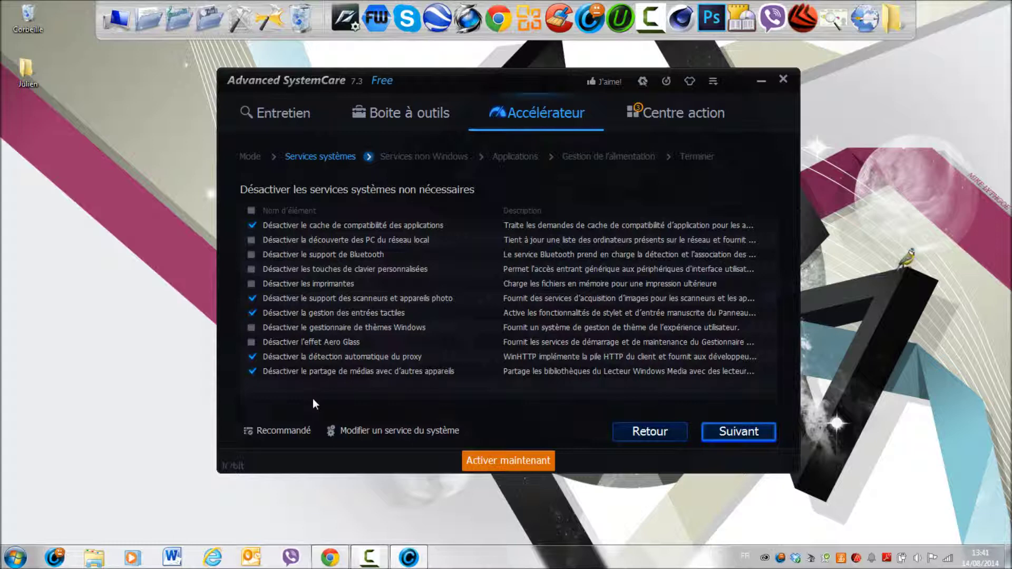
{"action": "left_click", "coordinate": [708, 434]}
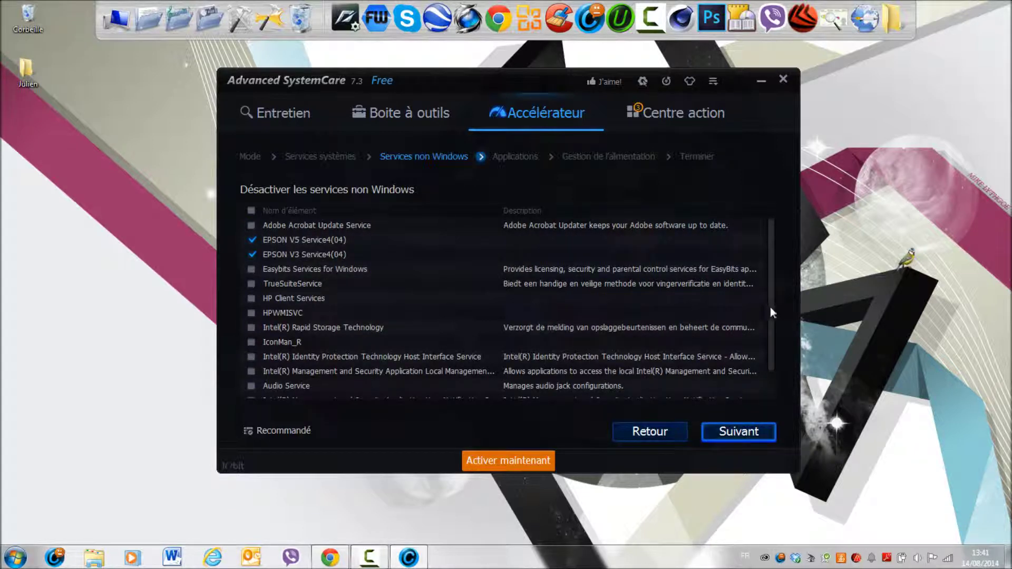
{"action": "left_click", "coordinate": [658, 138]}
{"action": "left_click_drag", "start_coordinate": [771, 267], "coordinate": [777, 238]}
{"action": "left_click_drag", "start_coordinate": [771, 272], "coordinate": [769, 236]}
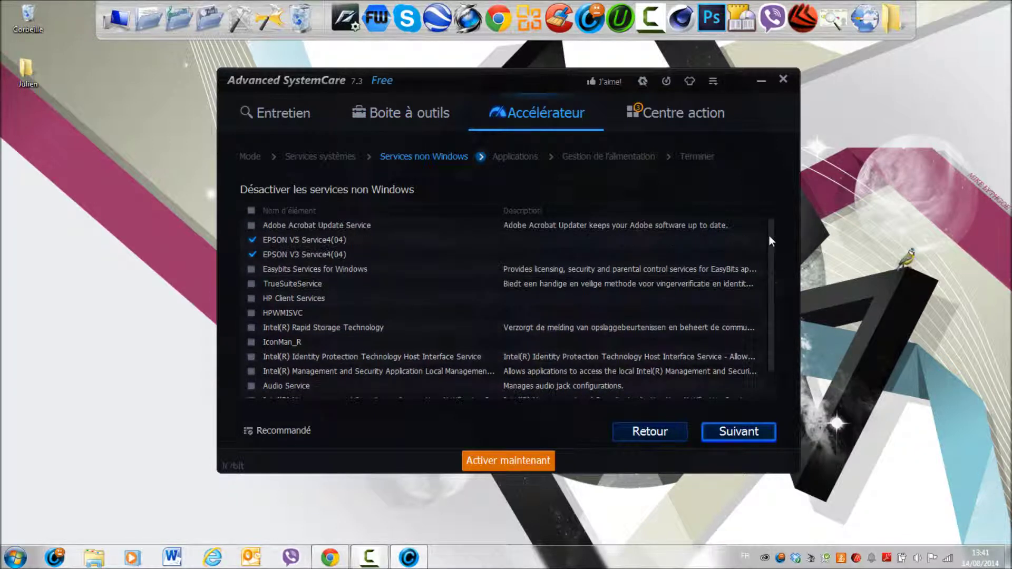
{"action": "left_click", "coordinate": [732, 438]}
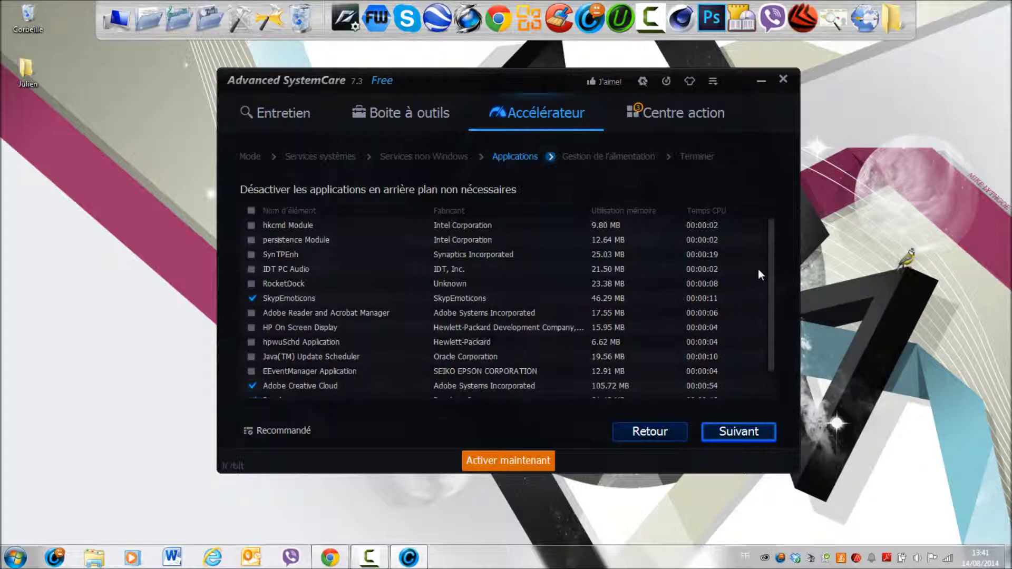
Accept the preselected background applications, keep the current power mode, and apply the acceleration with activation at Windows startup
{"action": "left_click_drag", "start_coordinate": [771, 271], "coordinate": [779, 312]}
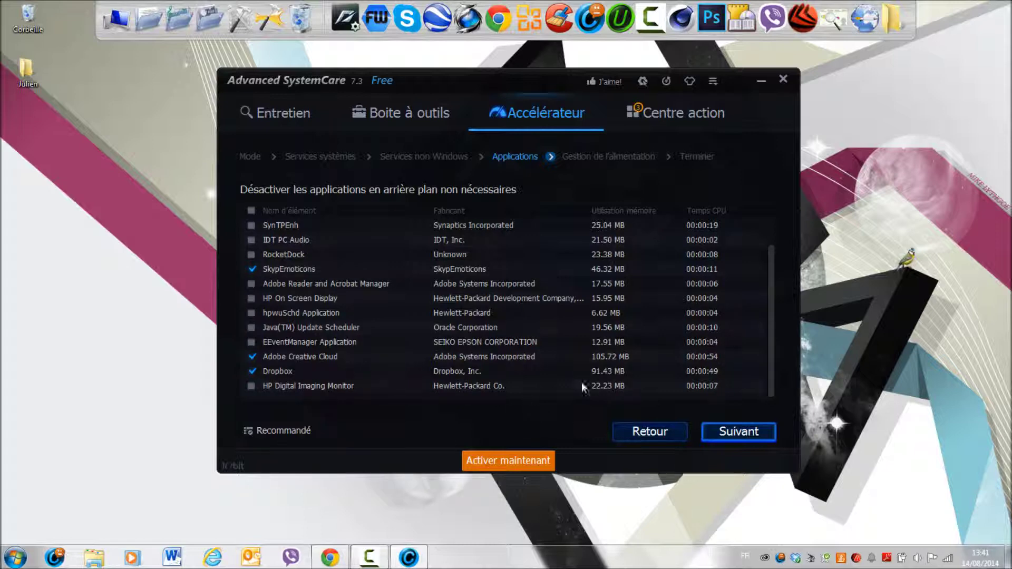
{"action": "left_click_drag", "start_coordinate": [773, 359], "coordinate": [770, 227]}
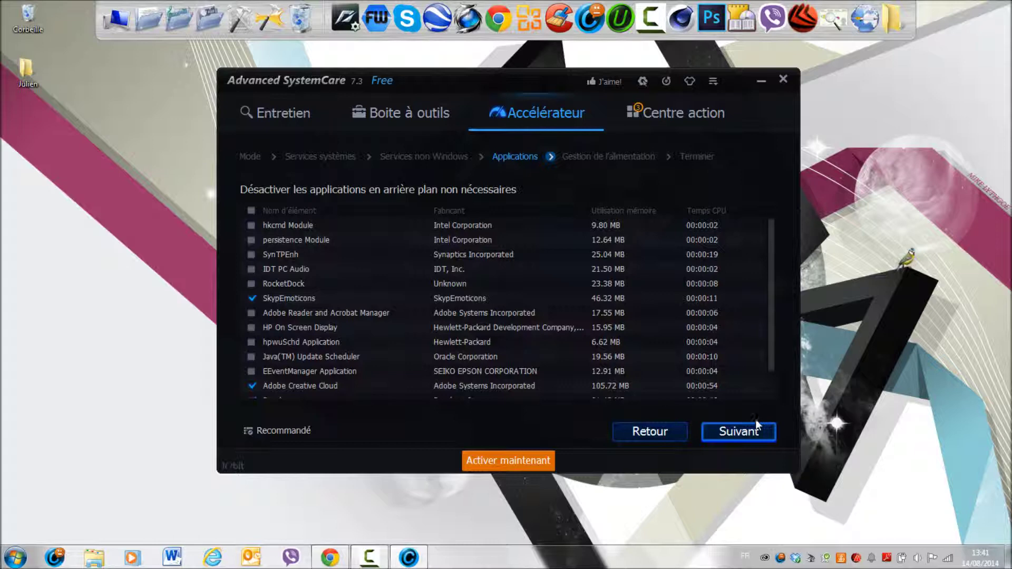
{"action": "left_click", "coordinate": [747, 436]}
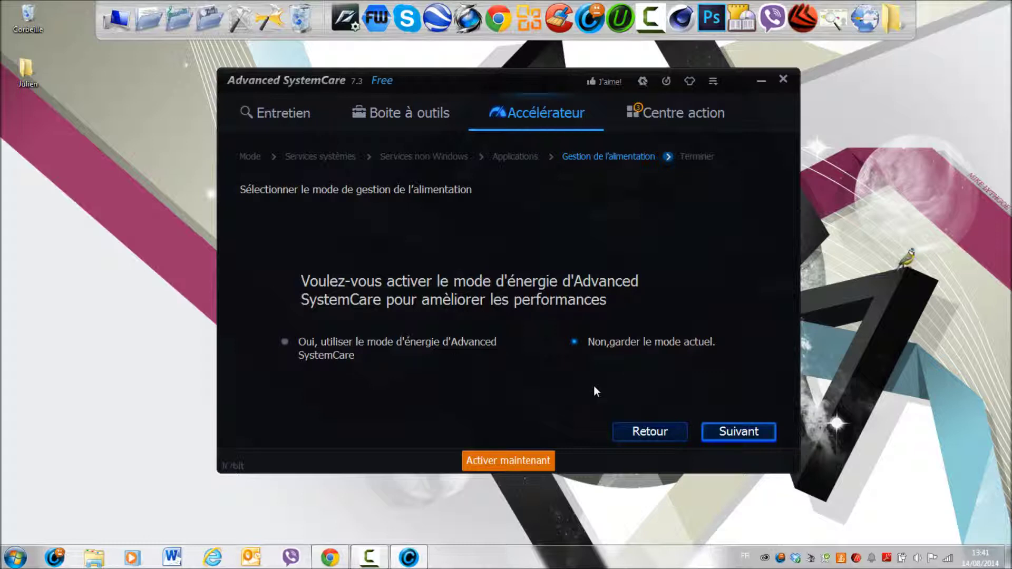
{"action": "left_click", "coordinate": [742, 432]}
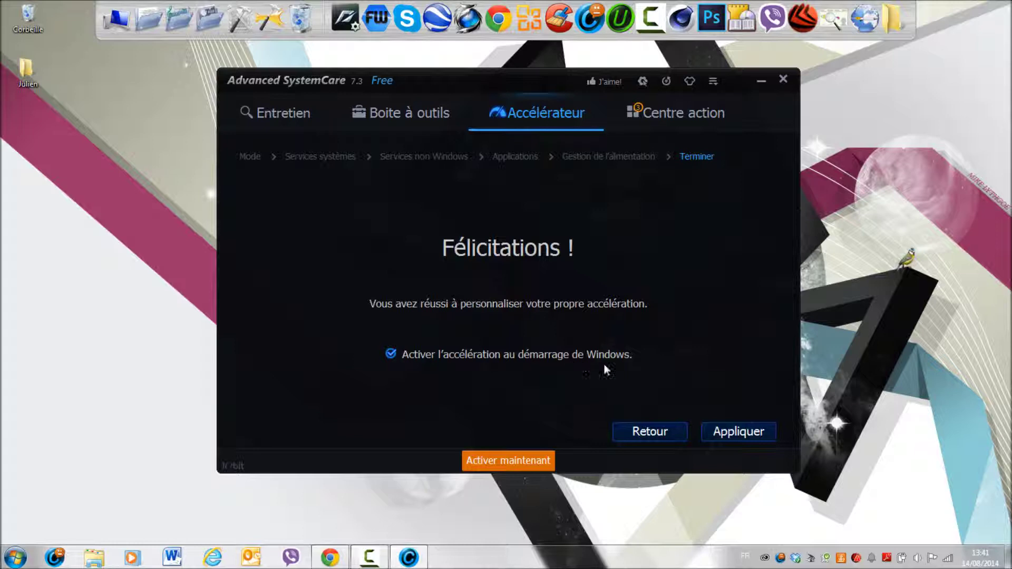
{"action": "left_click", "coordinate": [705, 428]}
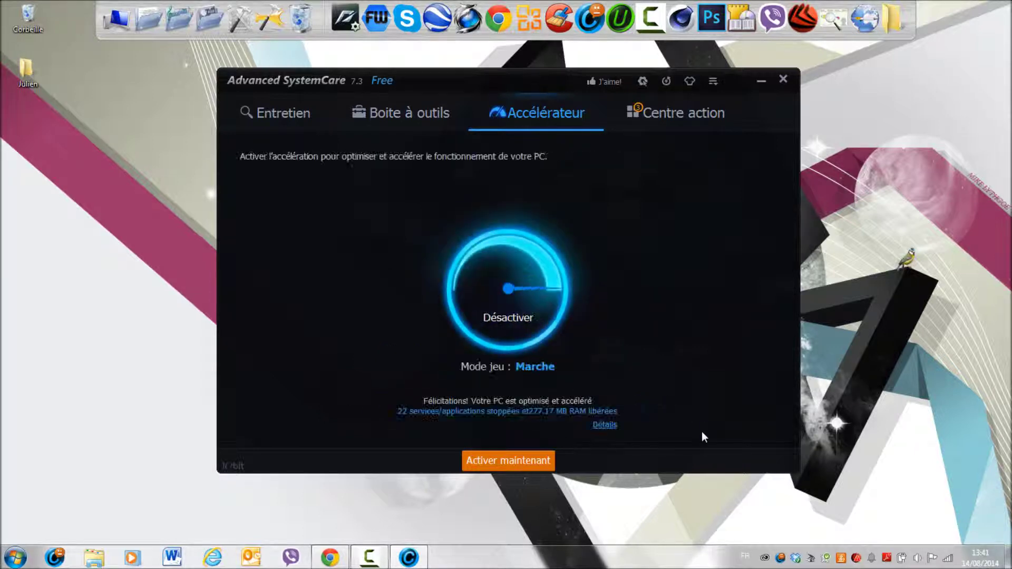
Minimise Advanced SystemCare, unpin its shortcut from the taskbar, and restore the window
{"action": "left_click", "coordinate": [759, 83]}
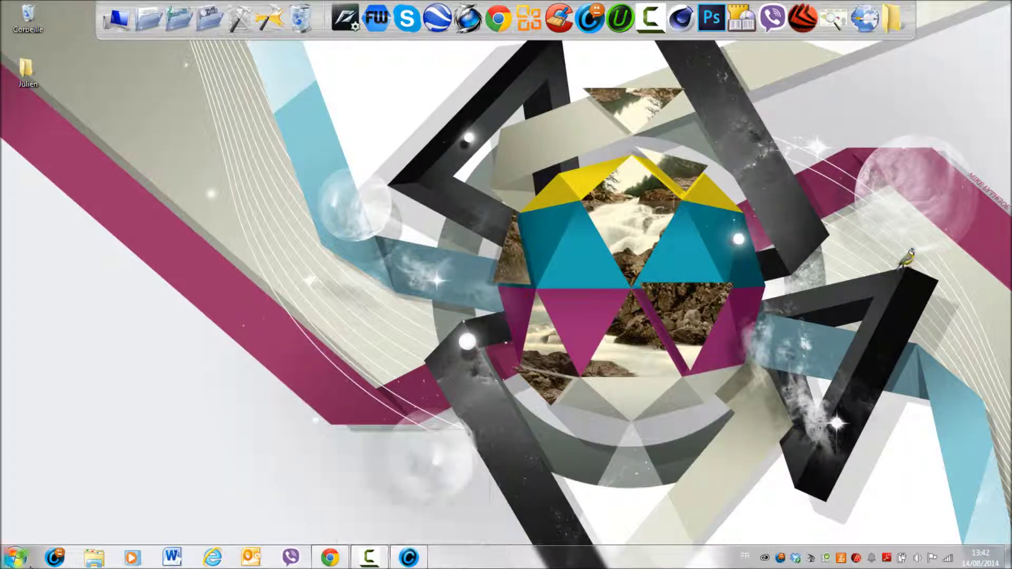
{"action": "right_click", "coordinate": [59, 561]}
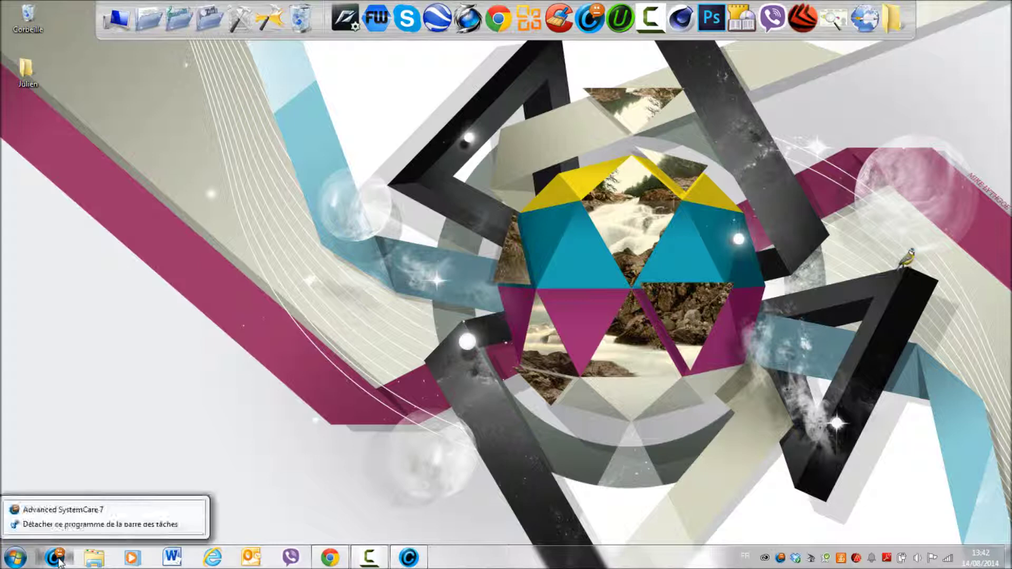
{"action": "left_click", "coordinate": [57, 527]}
{"action": "left_click", "coordinate": [369, 557]}
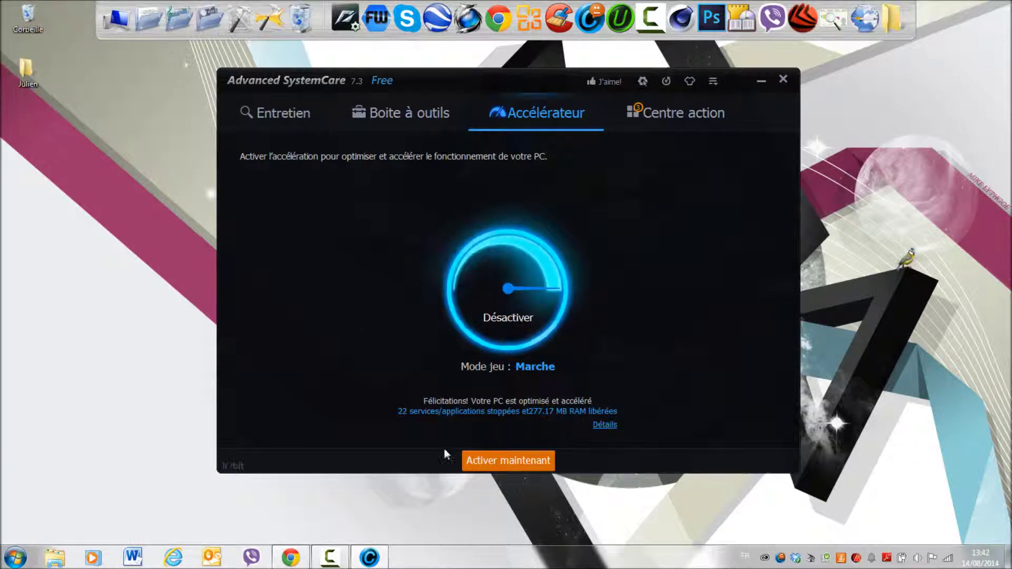
Turn off the acceleration and reconfigure it in Mode jeu up to the non-Windows services, closing the Creative Cloud window
{"action": "left_click", "coordinate": [511, 318]}
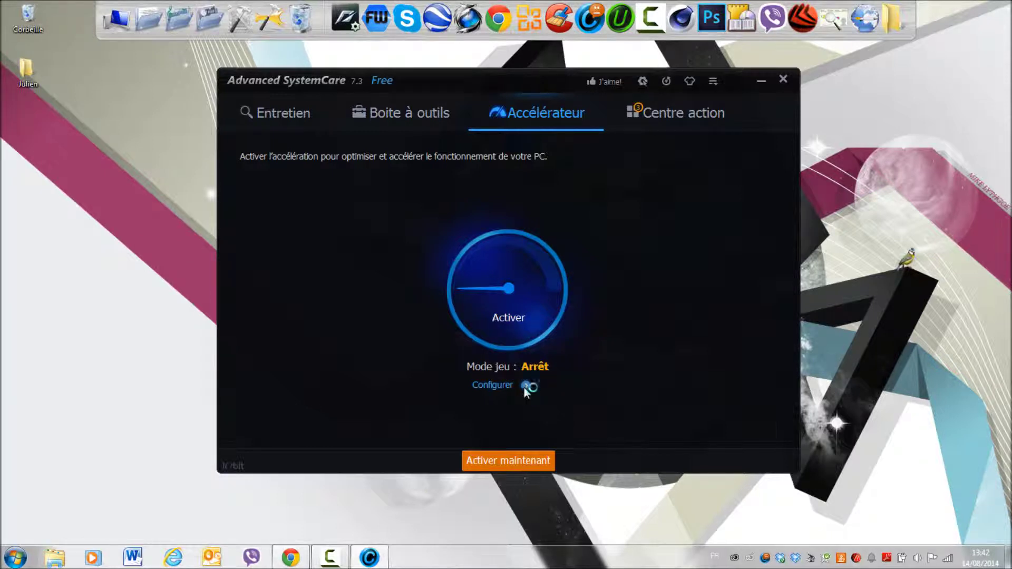
{"action": "left_click", "coordinate": [525, 387]}
{"action": "left_click", "coordinate": [741, 428]}
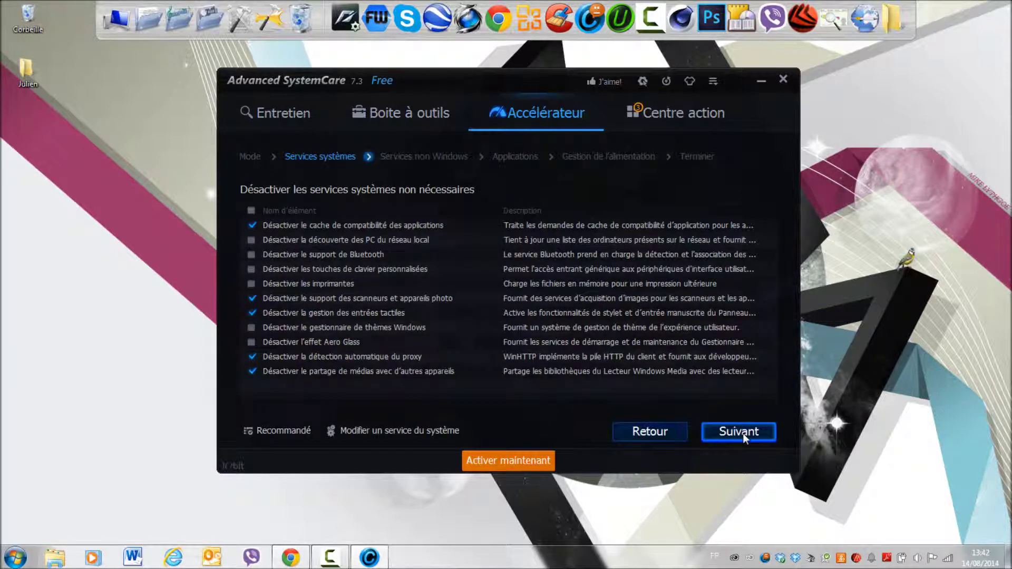
{"action": "left_click", "coordinate": [743, 433]}
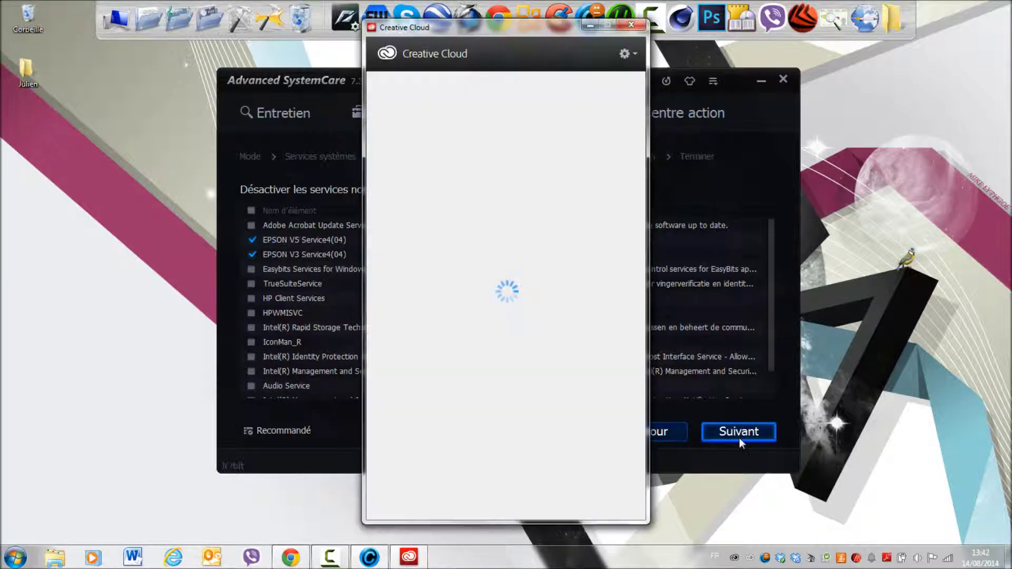
{"action": "left_click", "coordinate": [630, 25]}
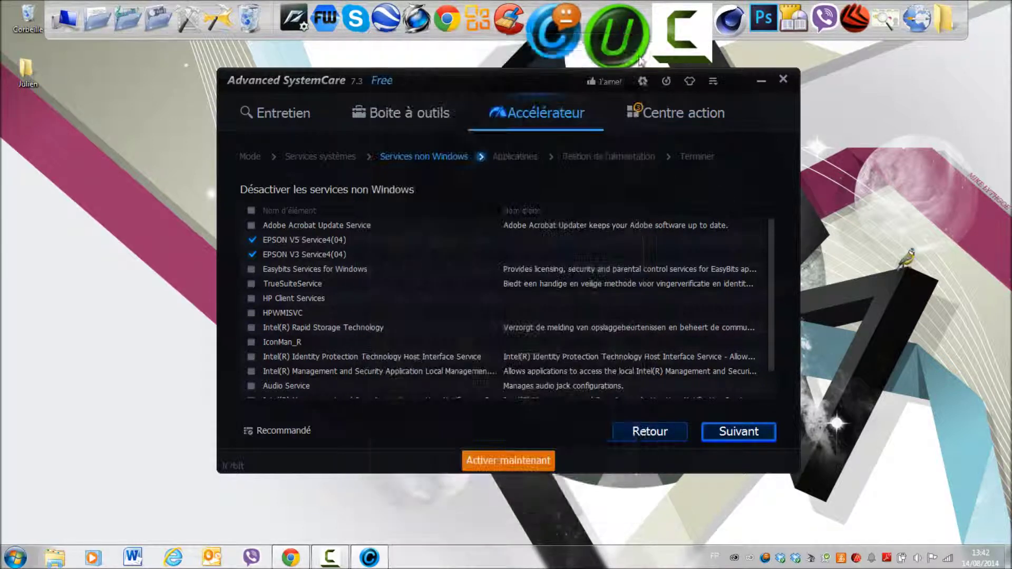
Finish the acceleration setup with the preselected services and applications, the current power mode and activation at Windows startup, and apply it
{"action": "left_click", "coordinate": [737, 433]}
{"action": "left_click", "coordinate": [737, 433]}
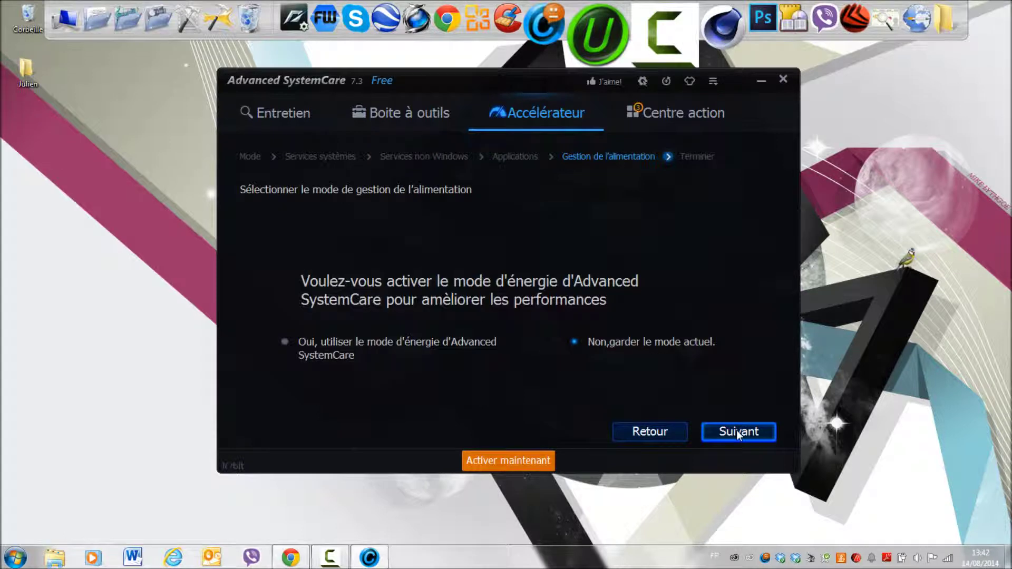
{"action": "left_click", "coordinate": [737, 432]}
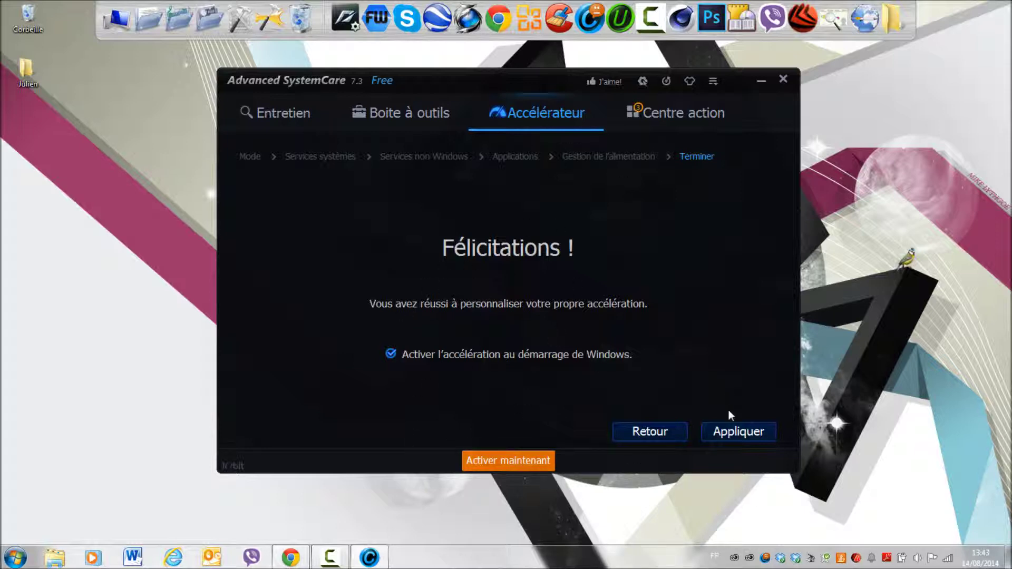
{"action": "left_click", "coordinate": [742, 431]}
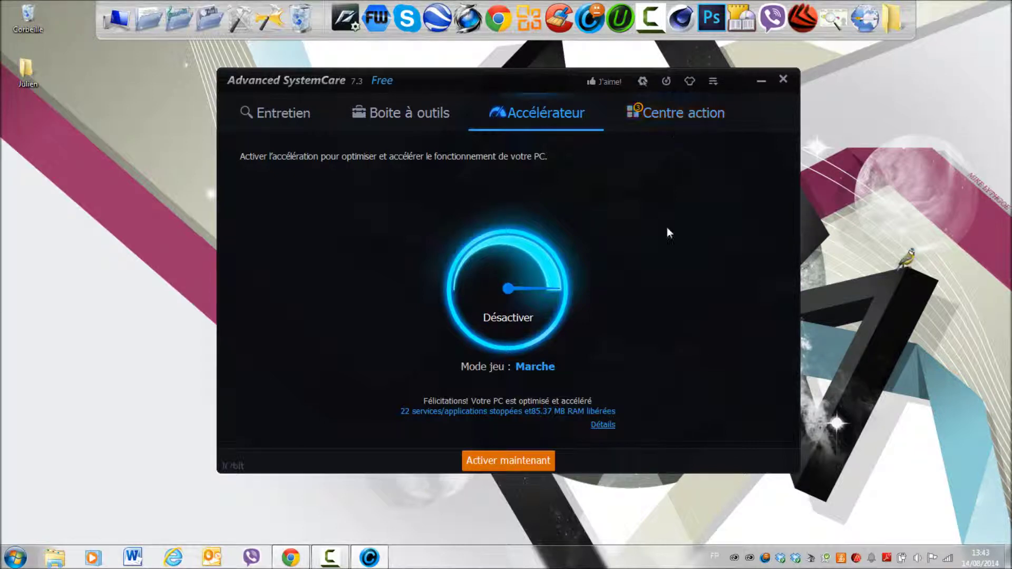
Look through the Centre action, Accélérateur, Boite à outils and Entretien pages, dismissing the Windows colour scheme dialog, and finish on Entretien
{"action": "left_click", "coordinate": [656, 135]}
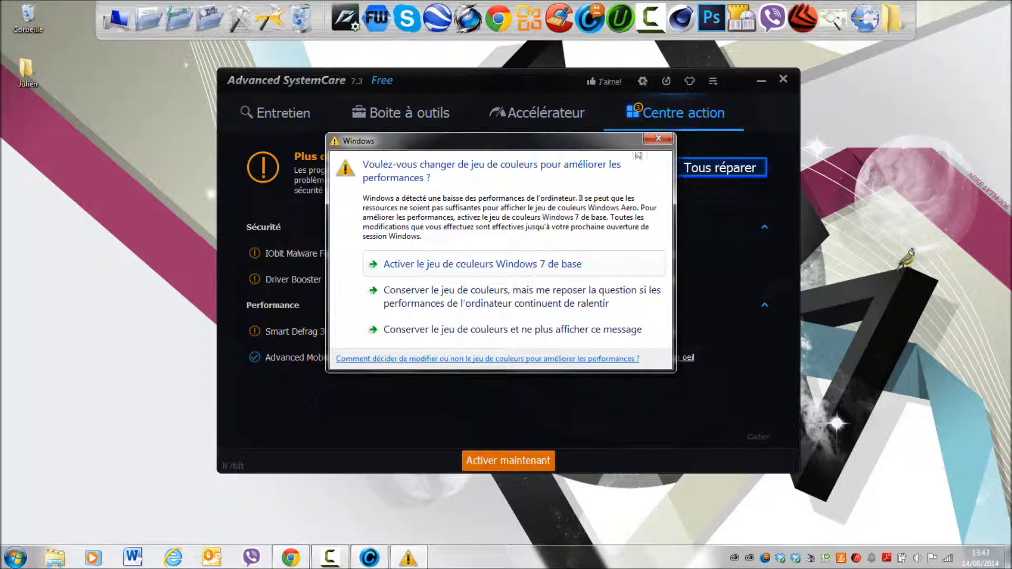
{"action": "left_click", "coordinate": [658, 138]}
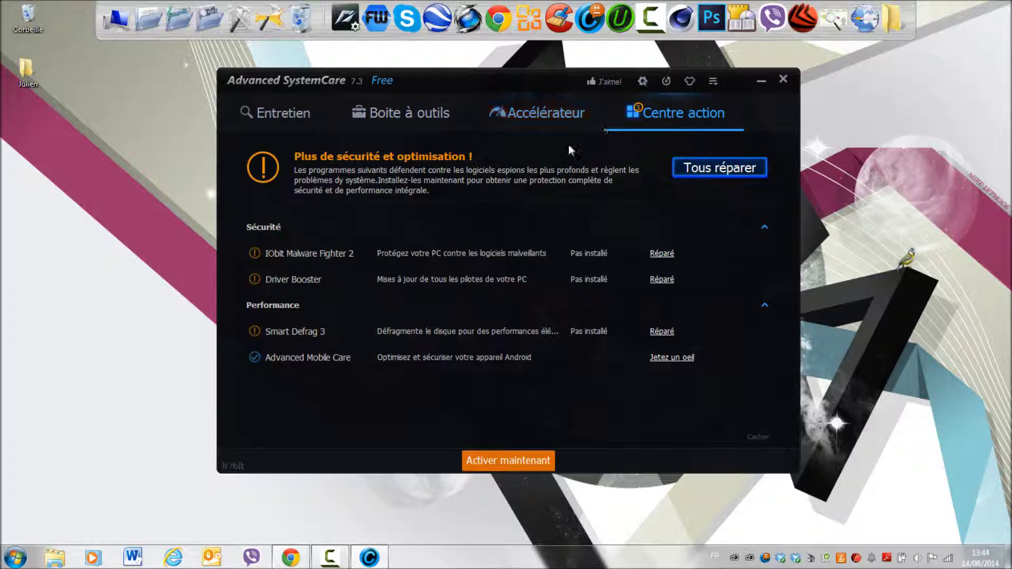
{"action": "left_click", "coordinate": [550, 123]}
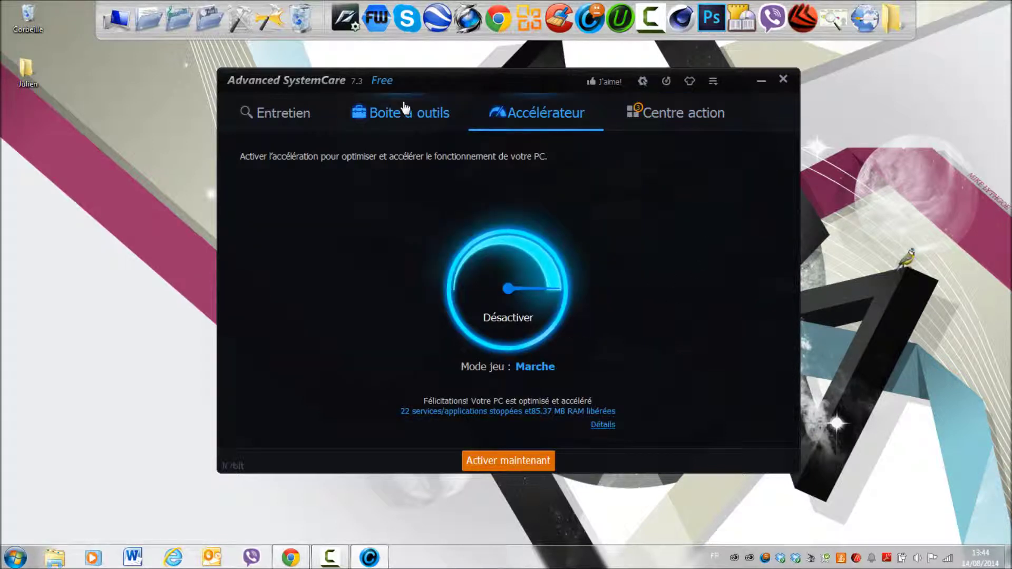
{"action": "left_click", "coordinate": [420, 108]}
{"action": "left_click", "coordinate": [311, 111]}
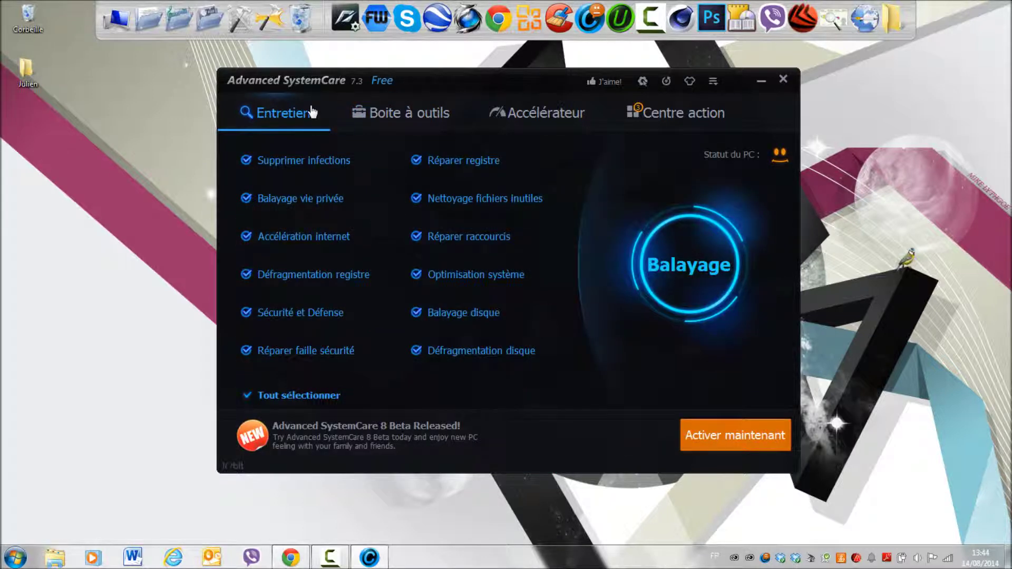
{"action": "left_click", "coordinate": [675, 112]}
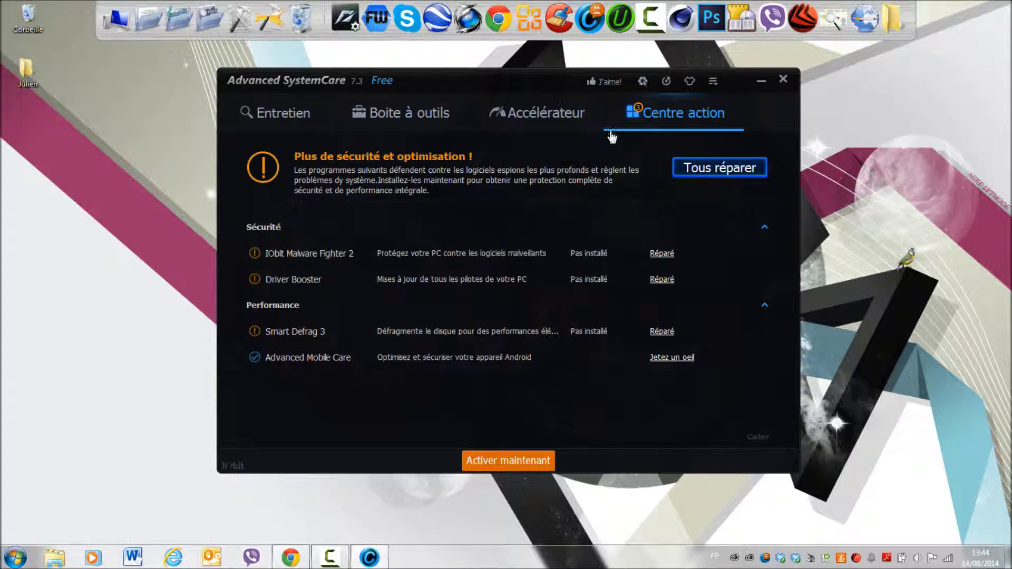
{"action": "left_click", "coordinate": [569, 125]}
{"action": "left_click", "coordinate": [447, 124]}
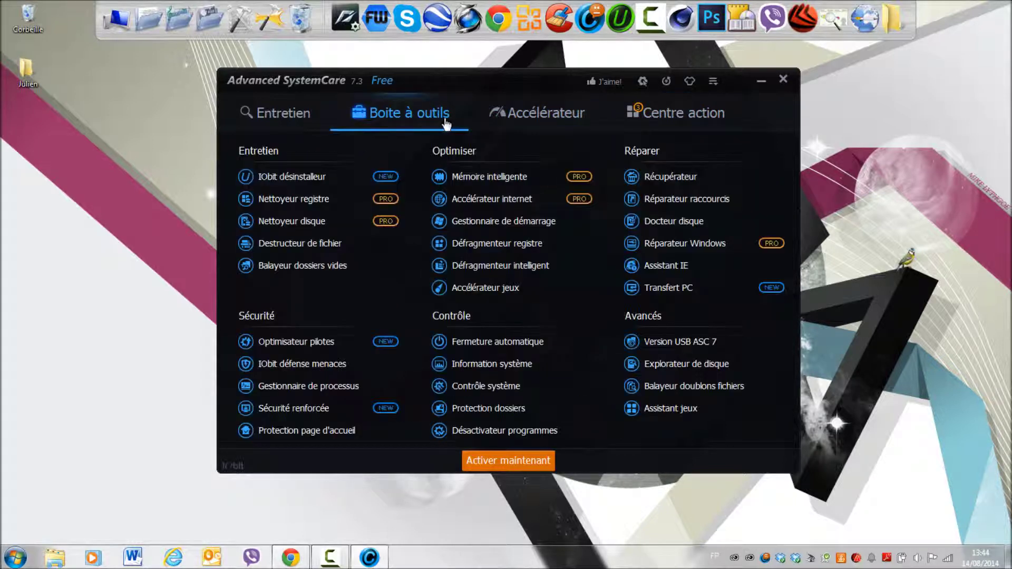
{"action": "left_click", "coordinate": [283, 113]}
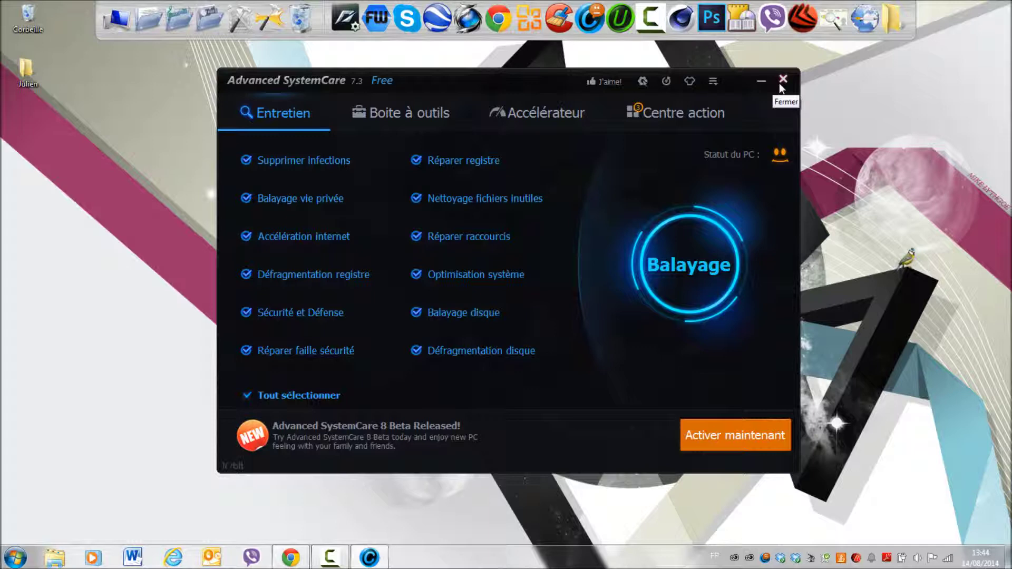
{"action": "left_click", "coordinate": [400, 113]}
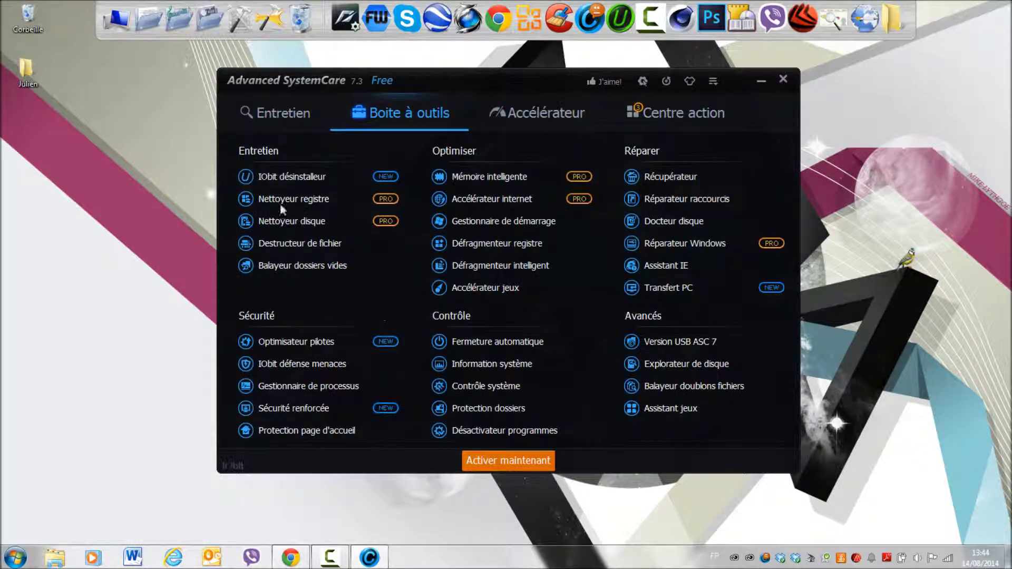
{"action": "left_click", "coordinate": [282, 113]}
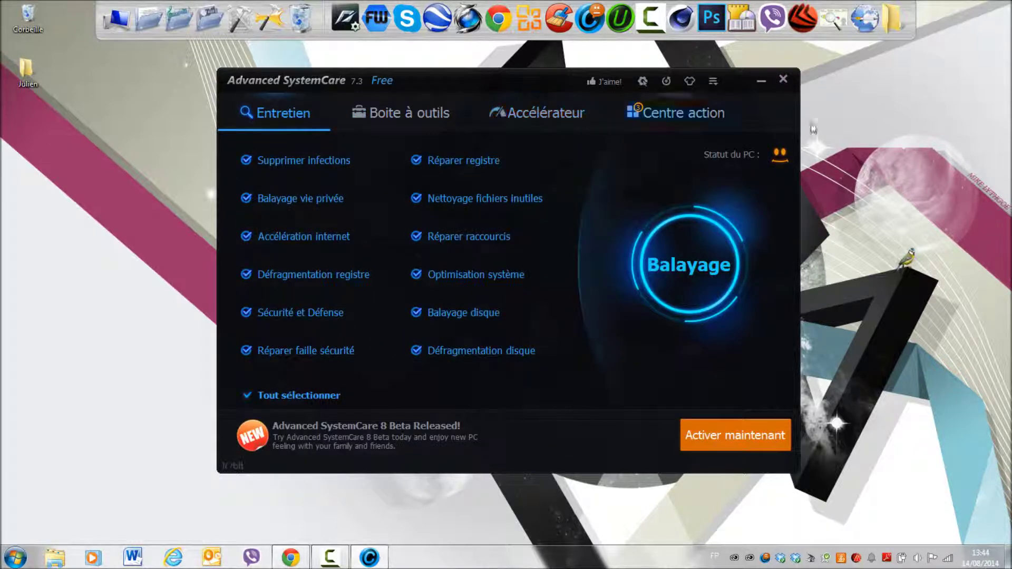